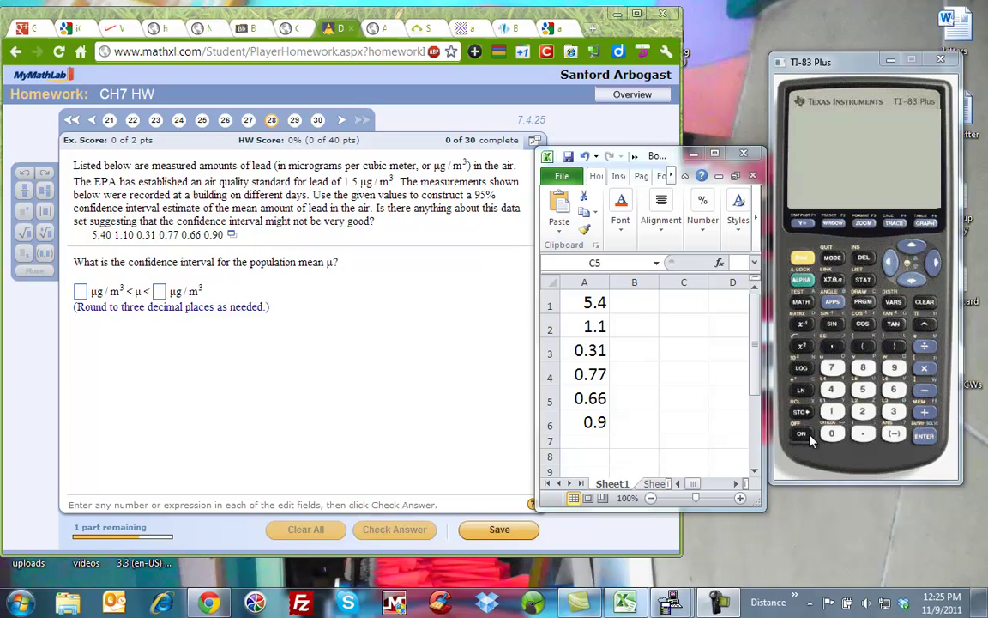
# Step: Open the STAT list editor and enter 5.4 as the first L1 value
pyautogui.click(862, 280)
pyautogui.press('Return')
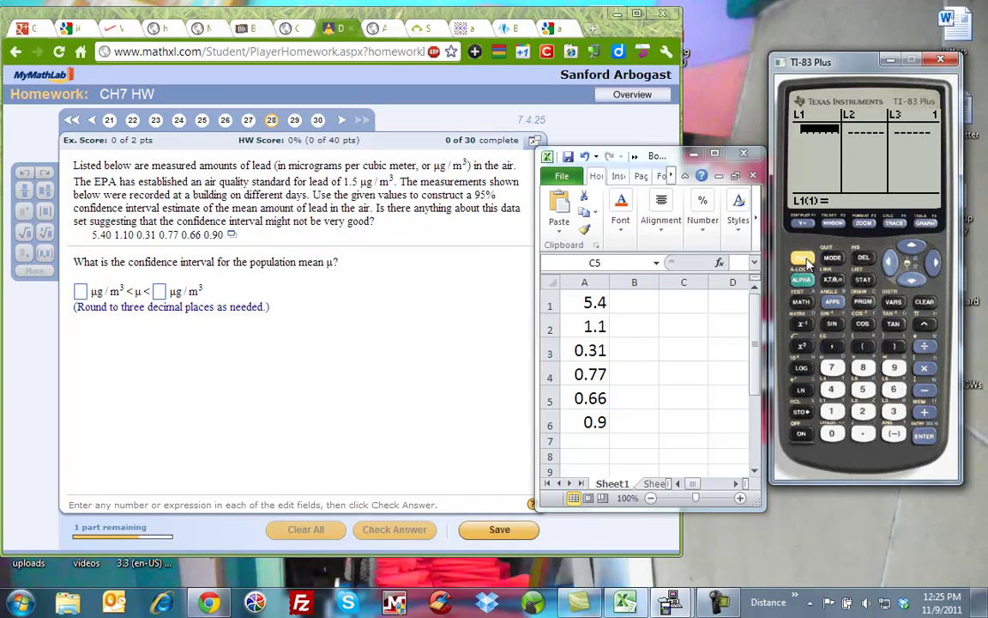
pyautogui.click(866, 281)
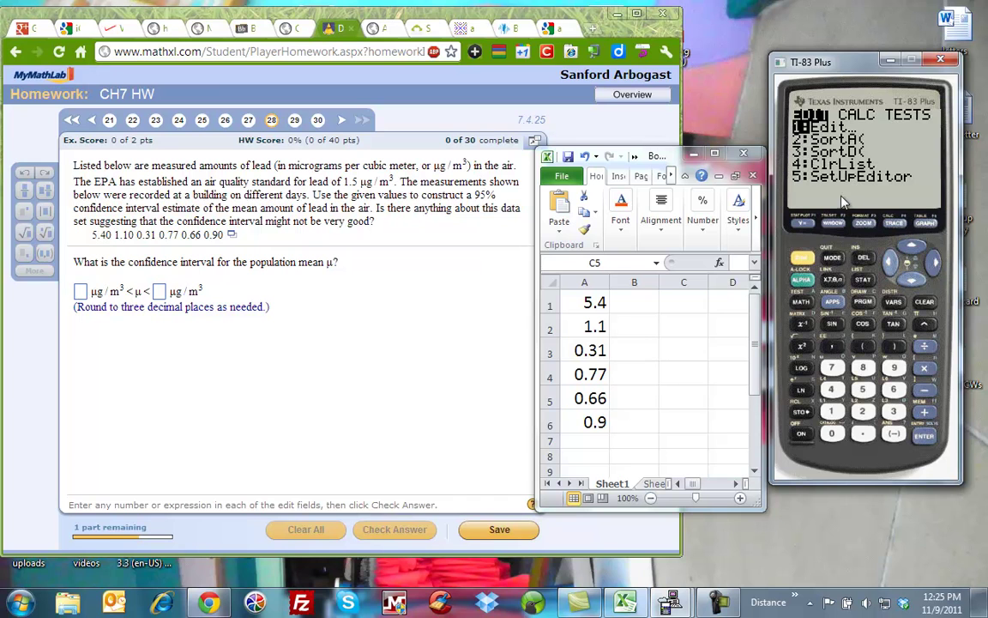
pyautogui.click(924, 435)
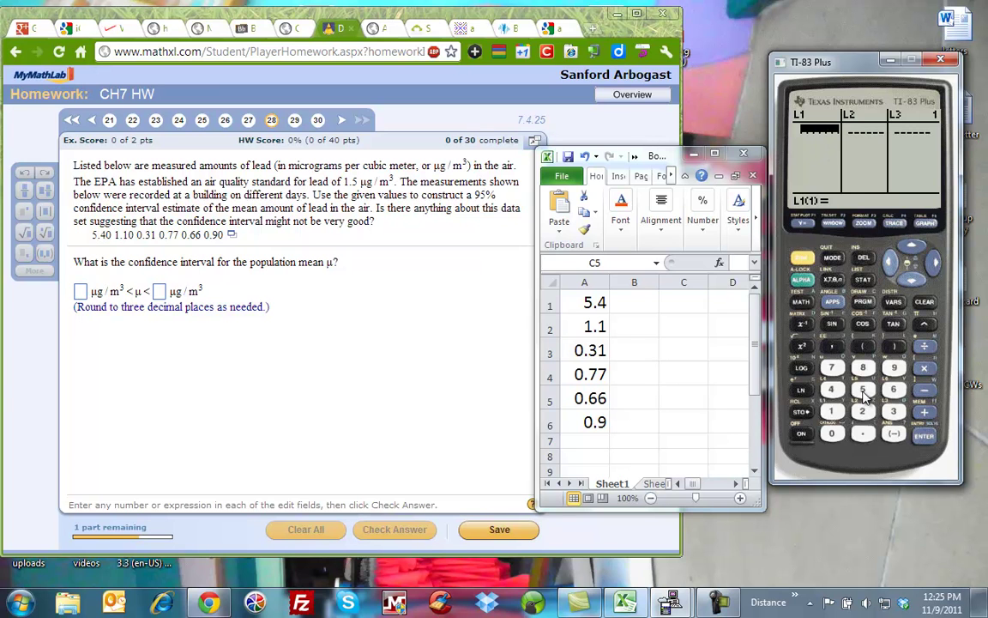
pyautogui.click(862, 433)
pyautogui.click(831, 389)
pyautogui.click(924, 435)
# Step: Enter 1.1 and .31 as the second and third L1 values
pyautogui.click(831, 411)
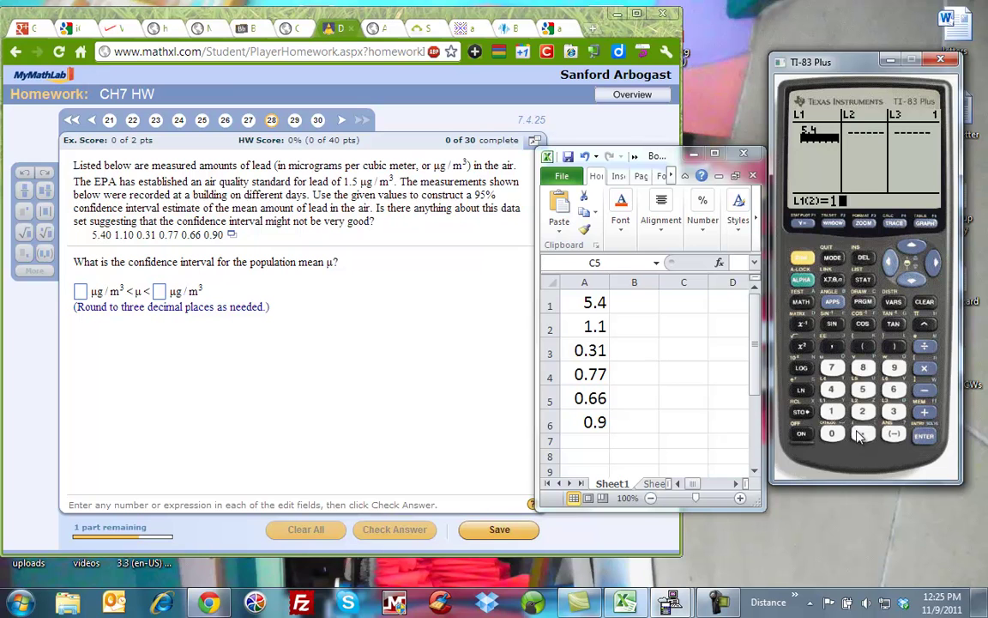
pyautogui.click(862, 433)
pyautogui.click(831, 411)
pyautogui.click(924, 436)
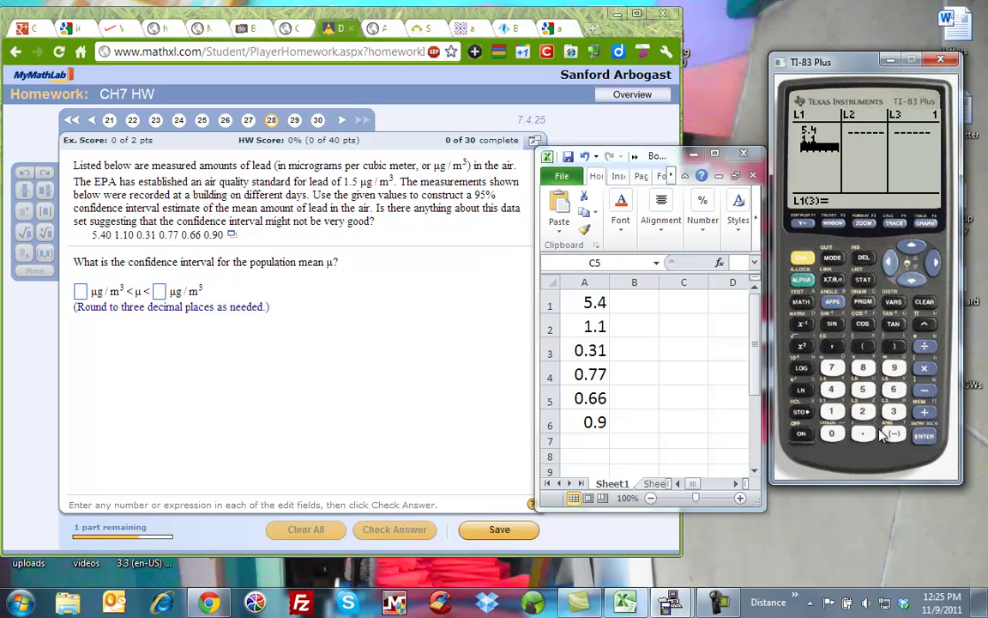
pyautogui.click(862, 433)
pyautogui.click(893, 411)
pyautogui.click(832, 410)
pyautogui.click(924, 435)
# Step: Enter .77, .66 and .9 as the last three L1 values
pyautogui.click(862, 433)
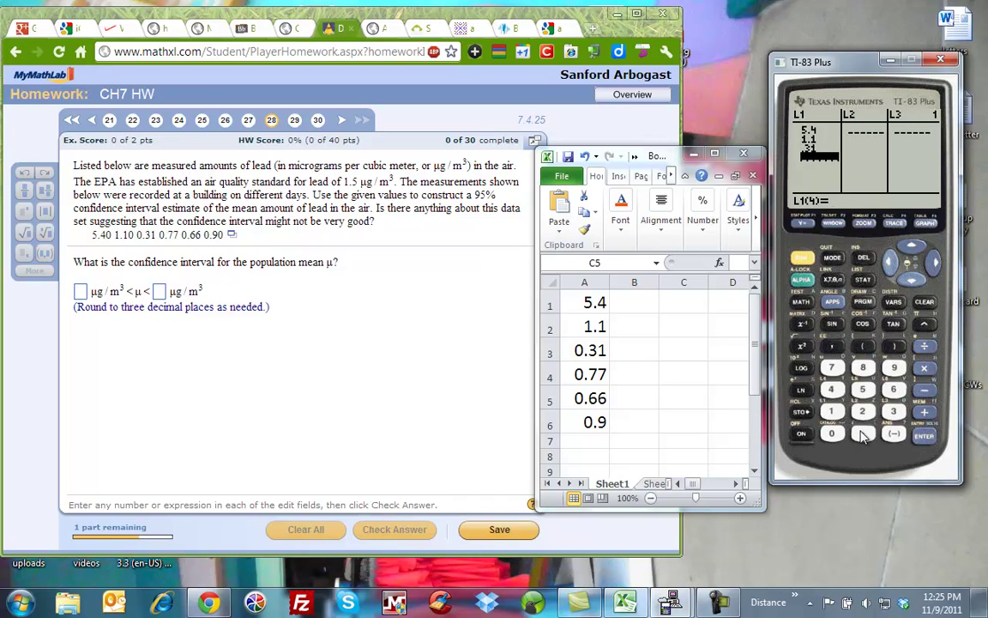
pyautogui.click(832, 371)
pyautogui.click(924, 437)
pyautogui.click(862, 433)
pyautogui.click(893, 389)
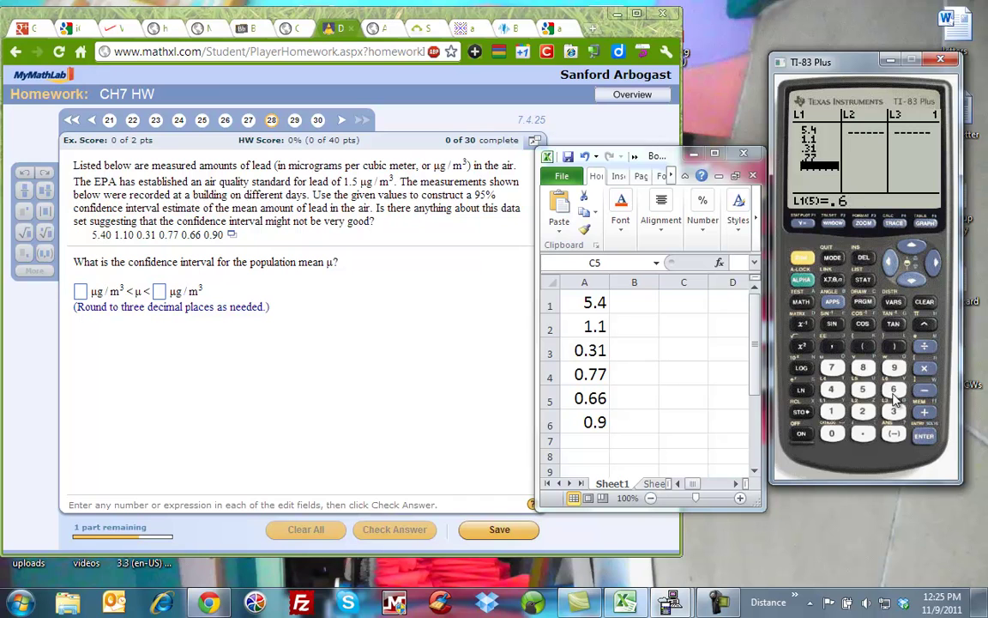
pyautogui.click(893, 389)
pyautogui.click(923, 438)
pyautogui.click(862, 433)
pyautogui.click(893, 367)
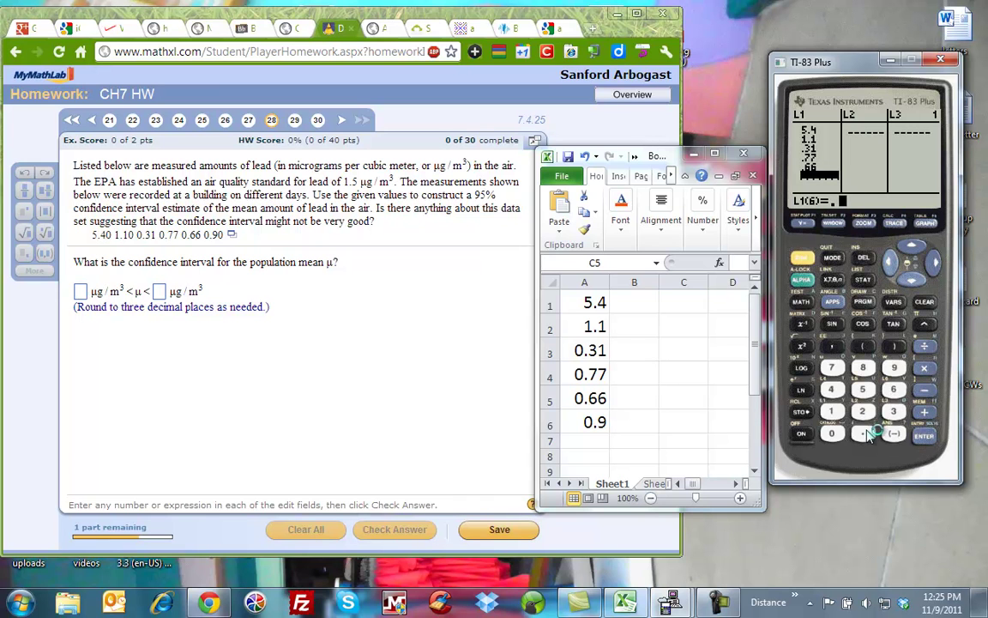
pyautogui.click(923, 436)
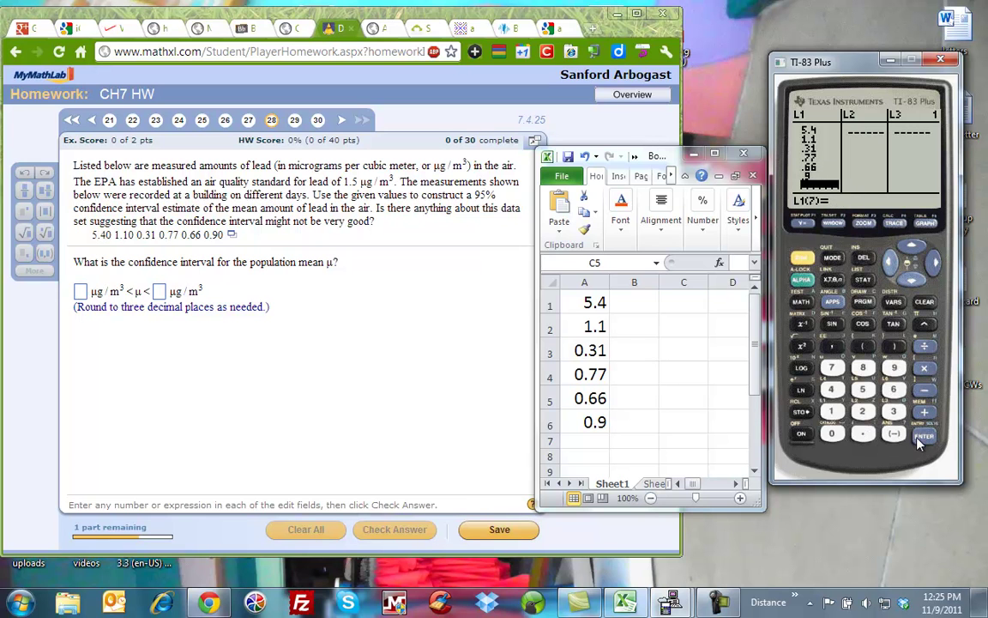
# Step: Run a 95% TInterval on list L1, giving (-.4888, 3.5355) with n=6
pyautogui.click(866, 281)
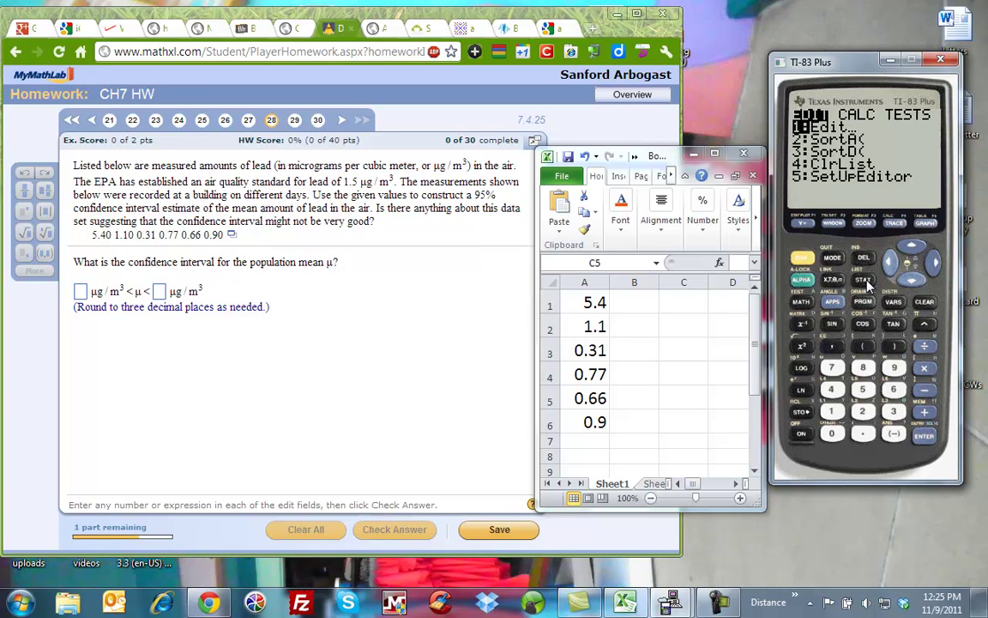
pyautogui.click(934, 266)
pyautogui.click(935, 267)
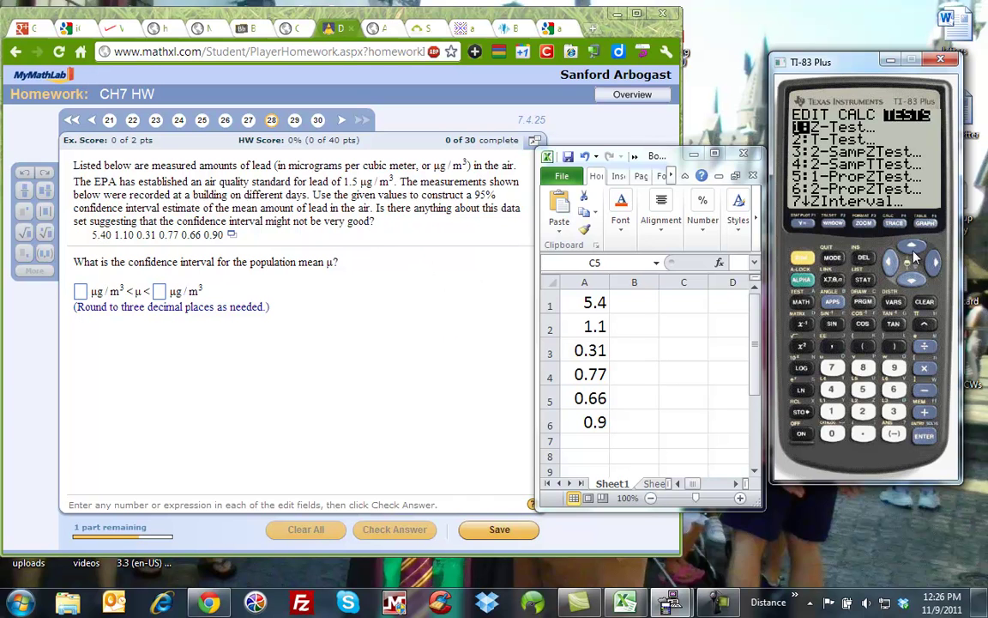
pyautogui.click(912, 282)
pyautogui.click(912, 282)
pyautogui.click(911, 281)
pyautogui.click(911, 282)
pyautogui.click(912, 281)
pyautogui.click(912, 281)
pyautogui.click(863, 367)
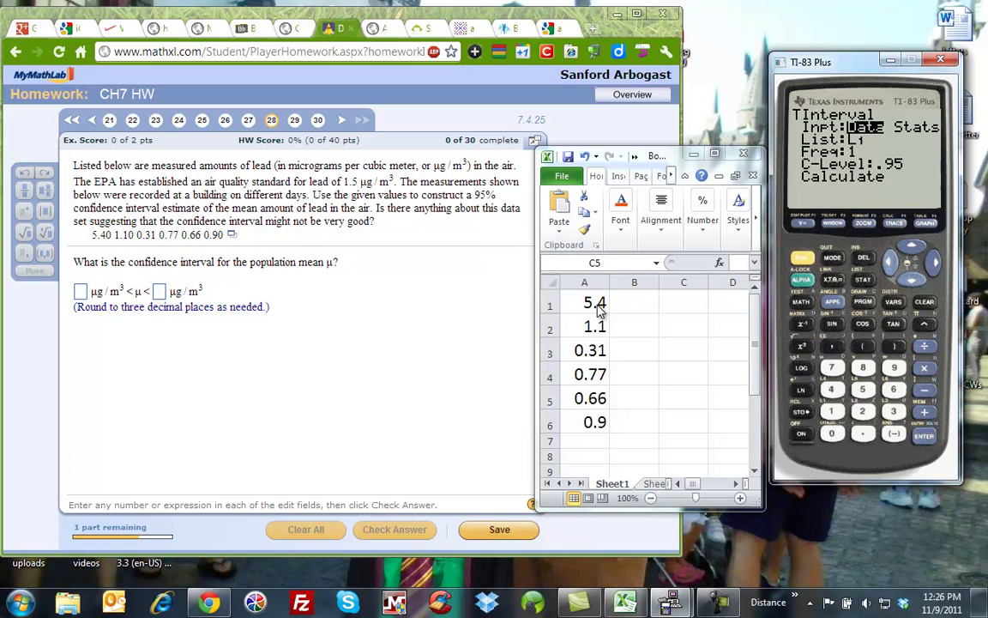
pyautogui.click(913, 283)
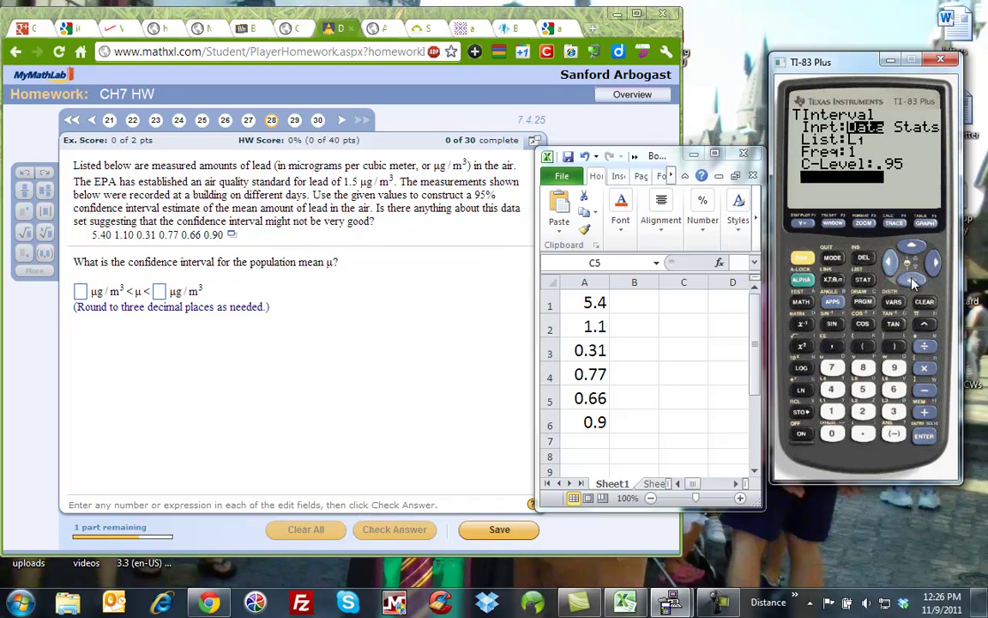
pyautogui.click(927, 435)
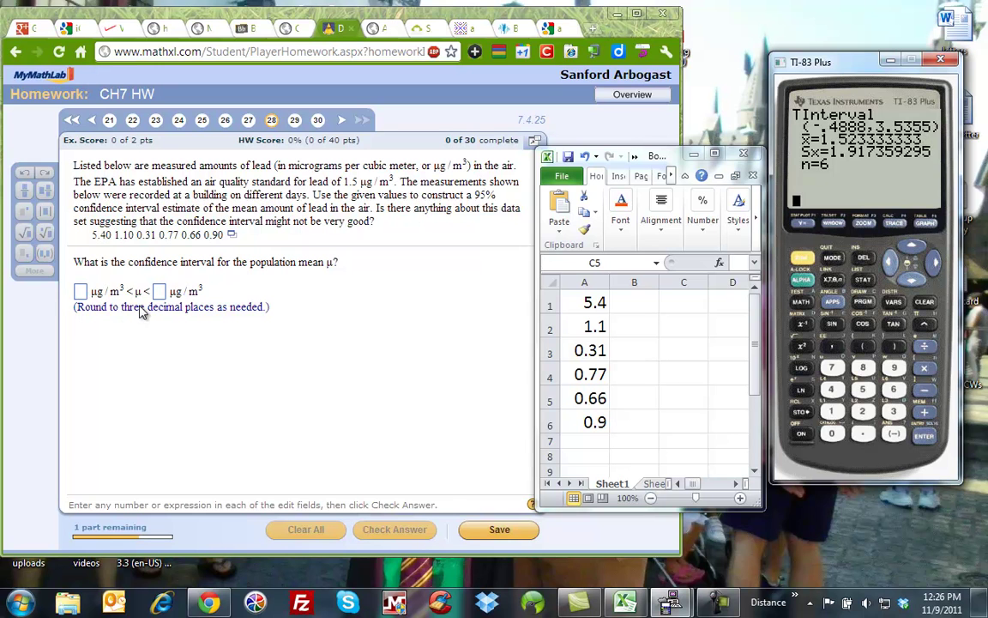
# Step: Enter -.489 and 3.535 as the interval bounds and get them marked correct
pyautogui.click(80, 292)
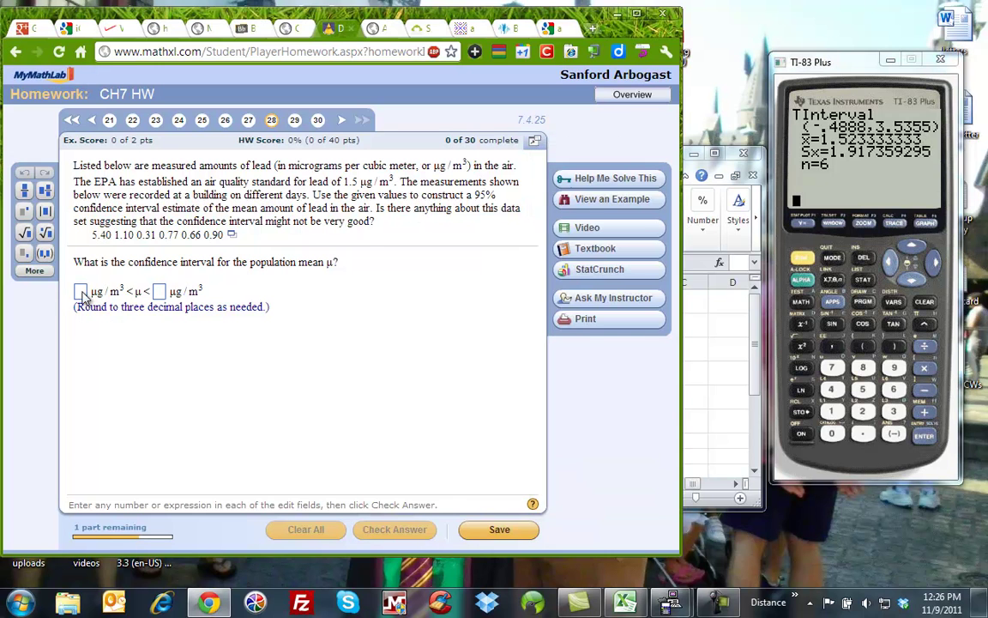
pyautogui.write('-.')
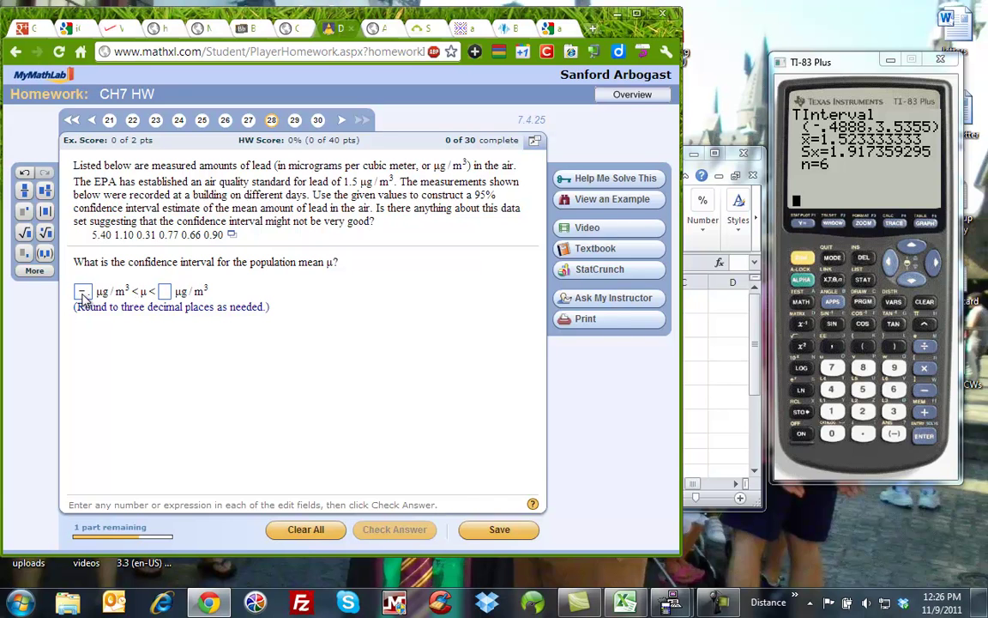
pyautogui.write('48')
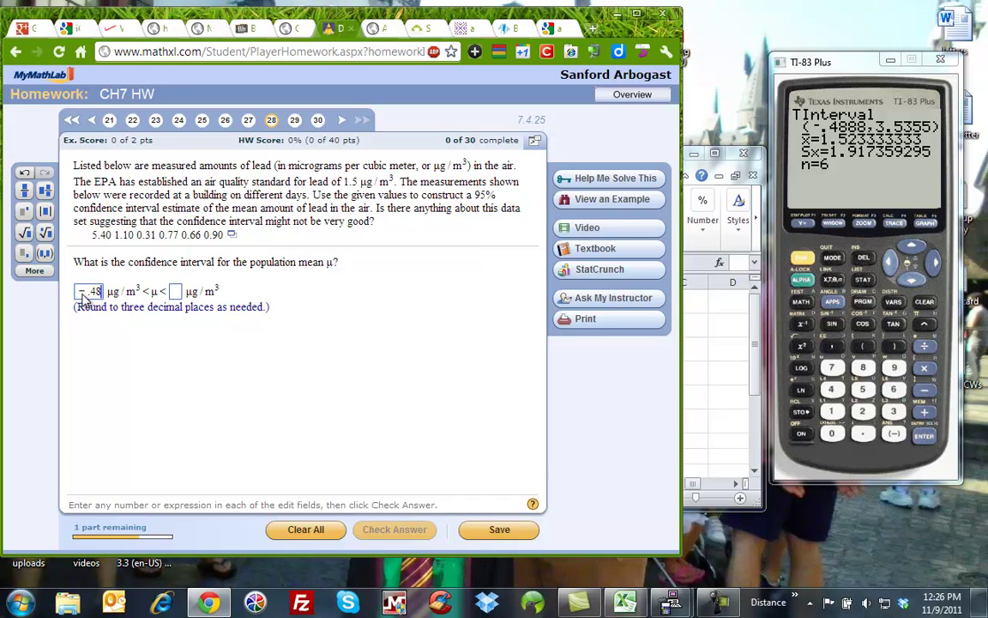
pyautogui.write('9')
pyautogui.click(179, 293)
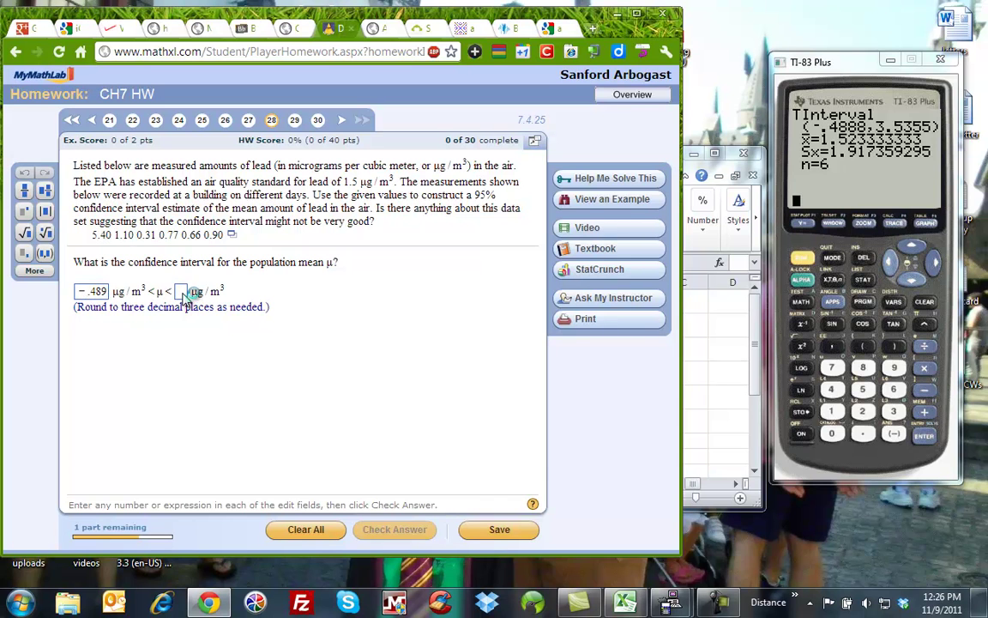
pyautogui.write('3')
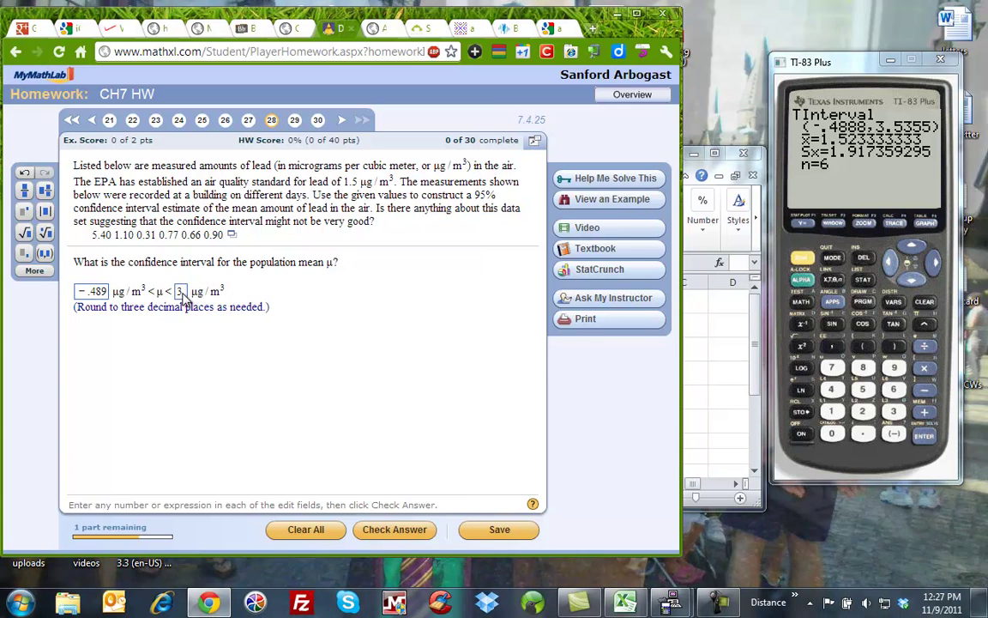
pyautogui.write('.5')
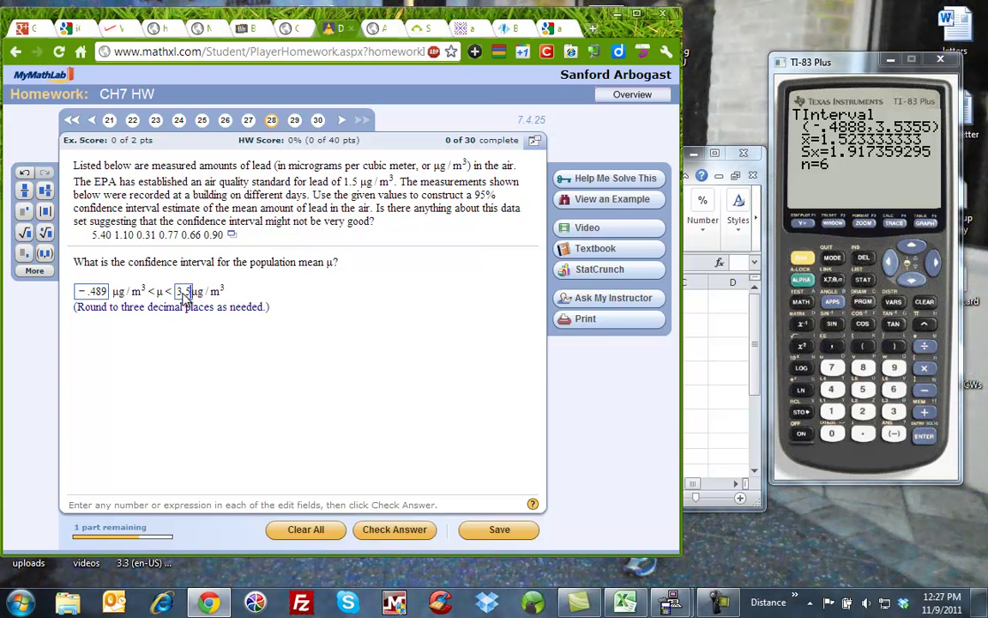
pyautogui.write('4')
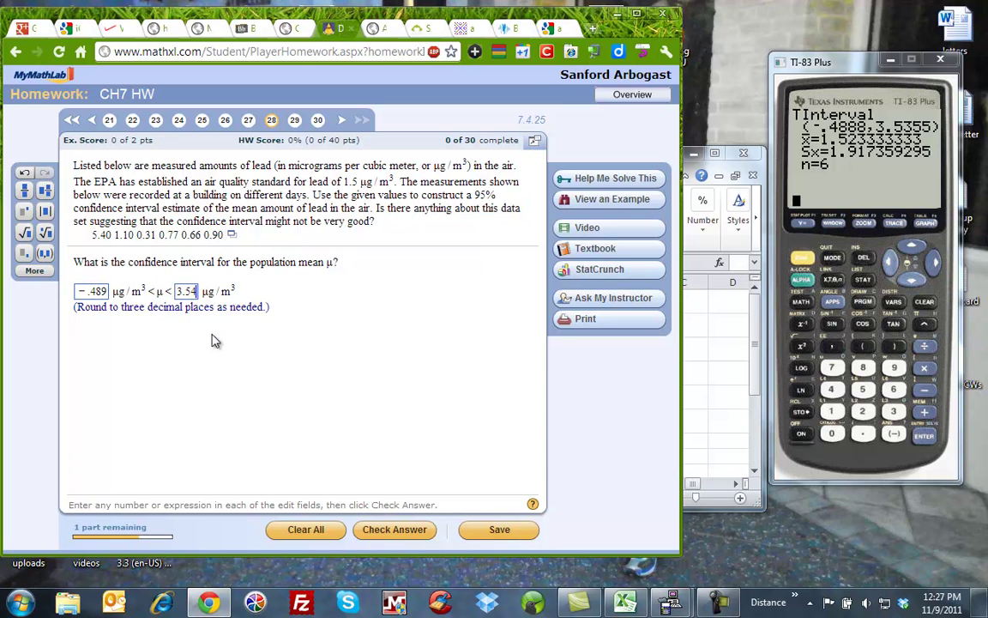
pyautogui.press('BackSpace')
pyautogui.write('35')
pyautogui.press('Return')
pyautogui.click(292, 348)
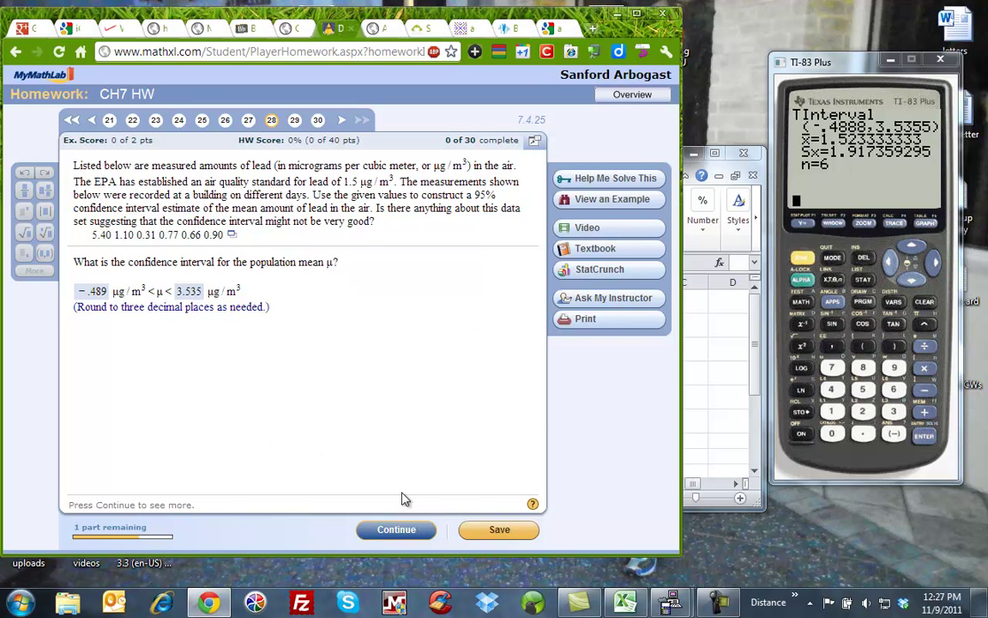
# Step: Choose that 5.40 appears to be an outlier and check the answer
pyautogui.click(403, 528)
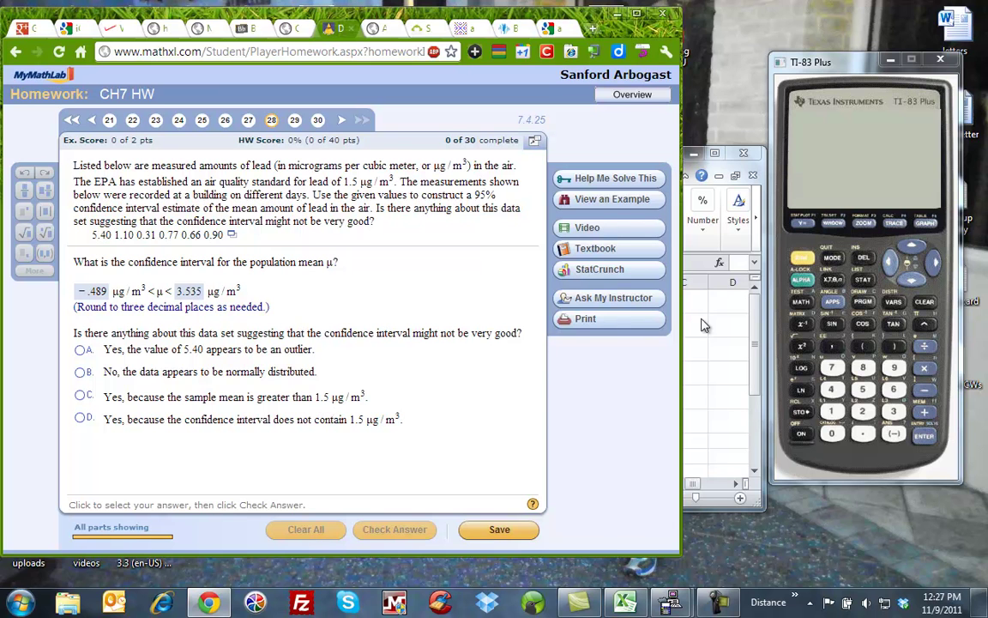
pyautogui.click(803, 434)
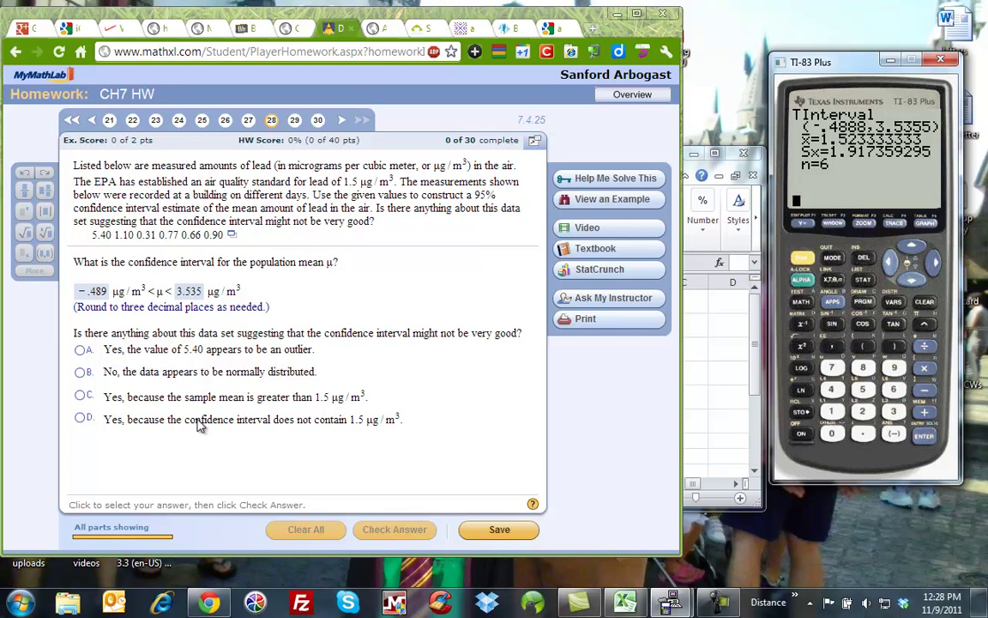
pyautogui.click(80, 351)
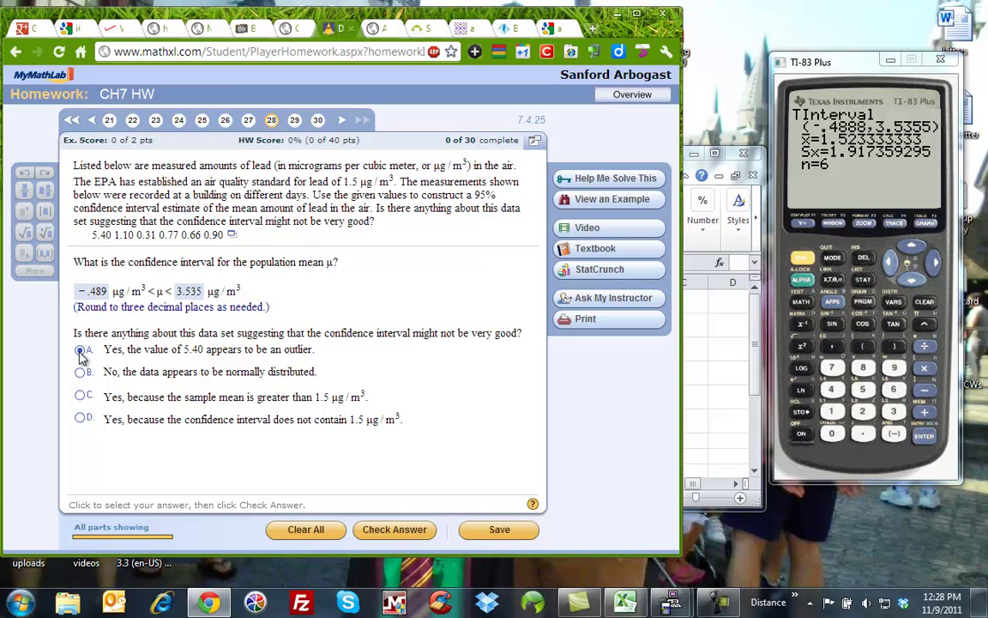
pyautogui.click(383, 531)
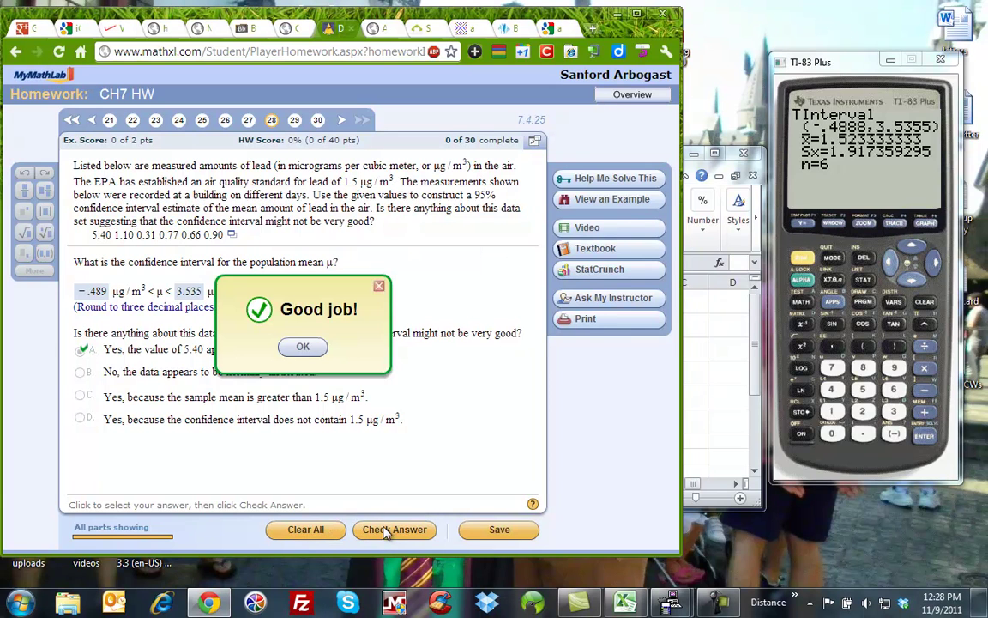
pyautogui.click(303, 346)
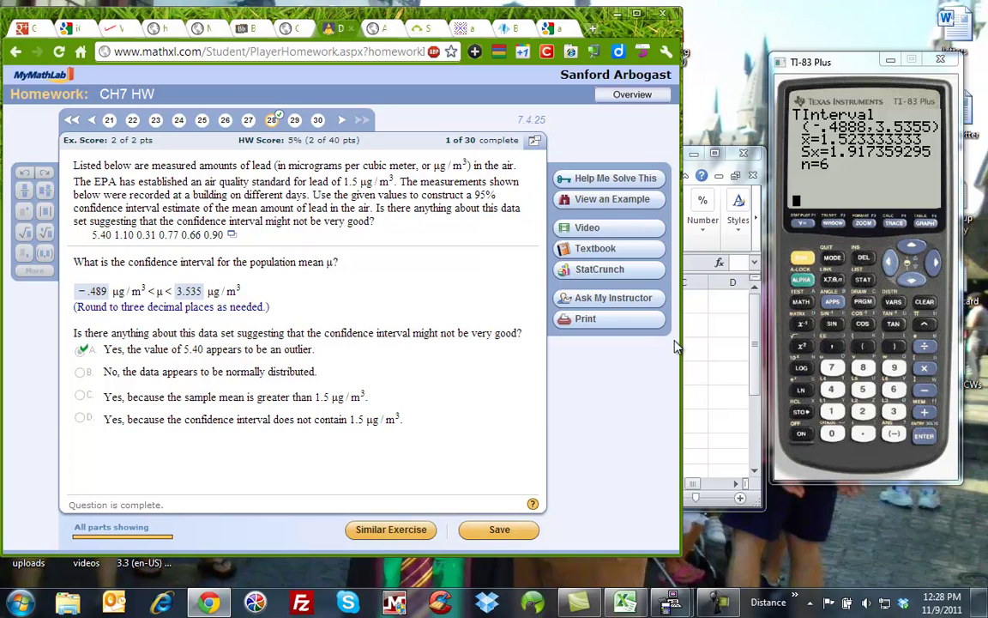
# Step: Move past question 29 to open question 30, the pulse-rate problem
pyautogui.click(295, 121)
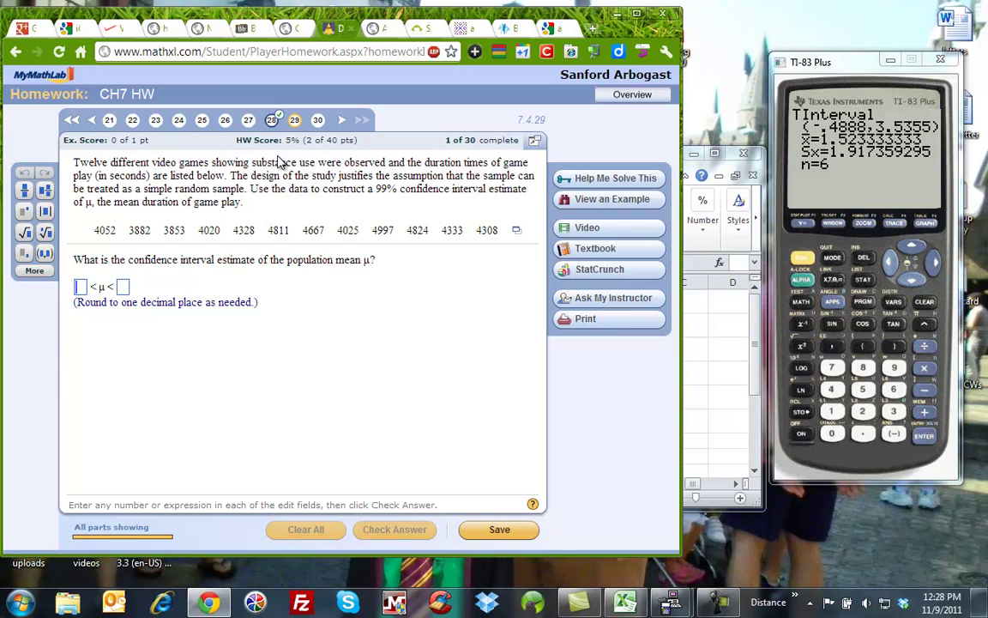
pyautogui.click(318, 120)
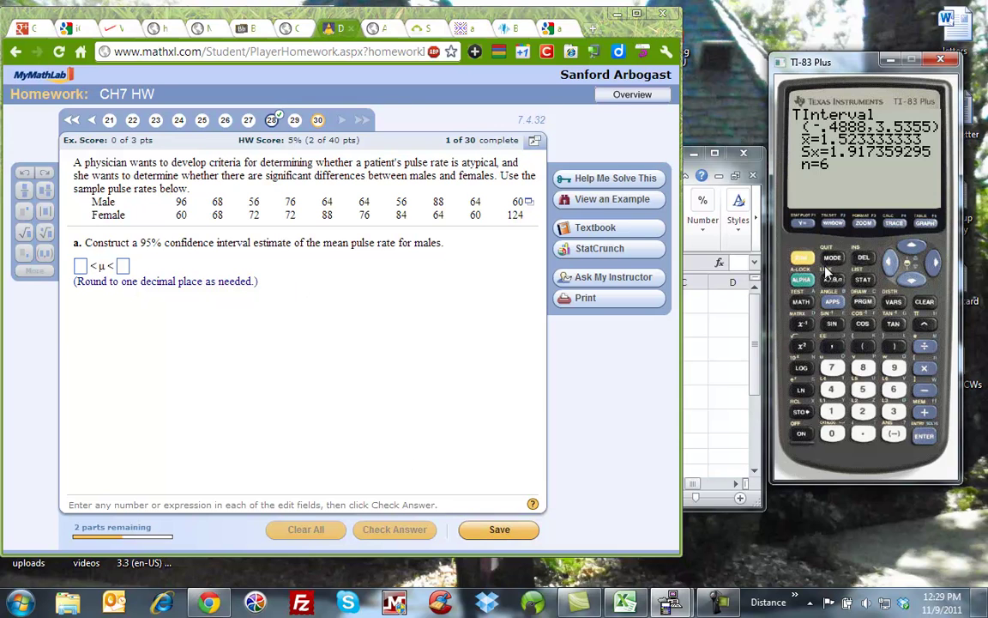
# Step: Open the list editor and overwrite L1 with 96 and 68
pyautogui.click(865, 277)
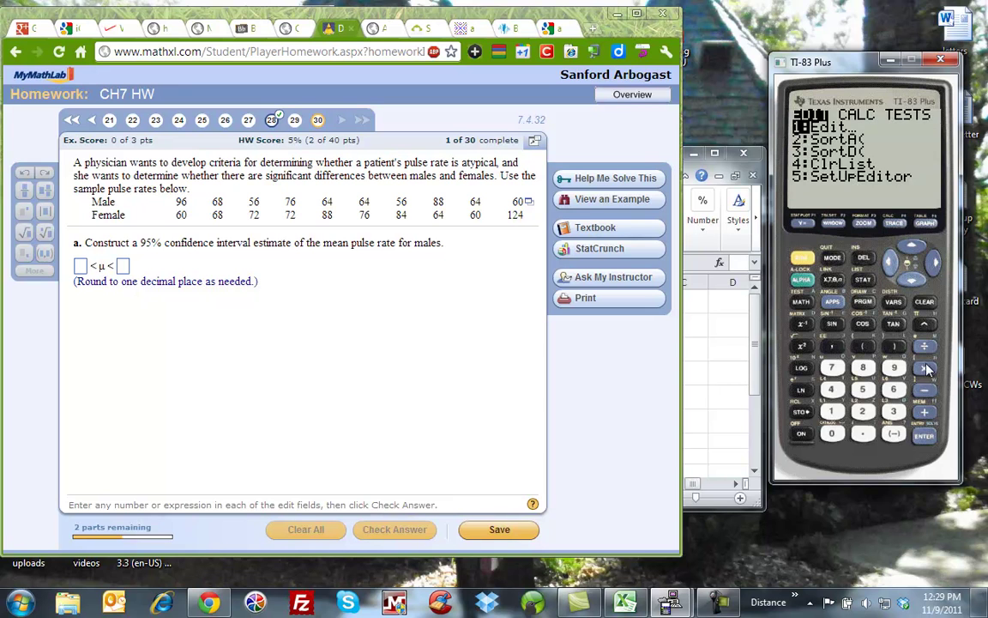
pyautogui.click(927, 436)
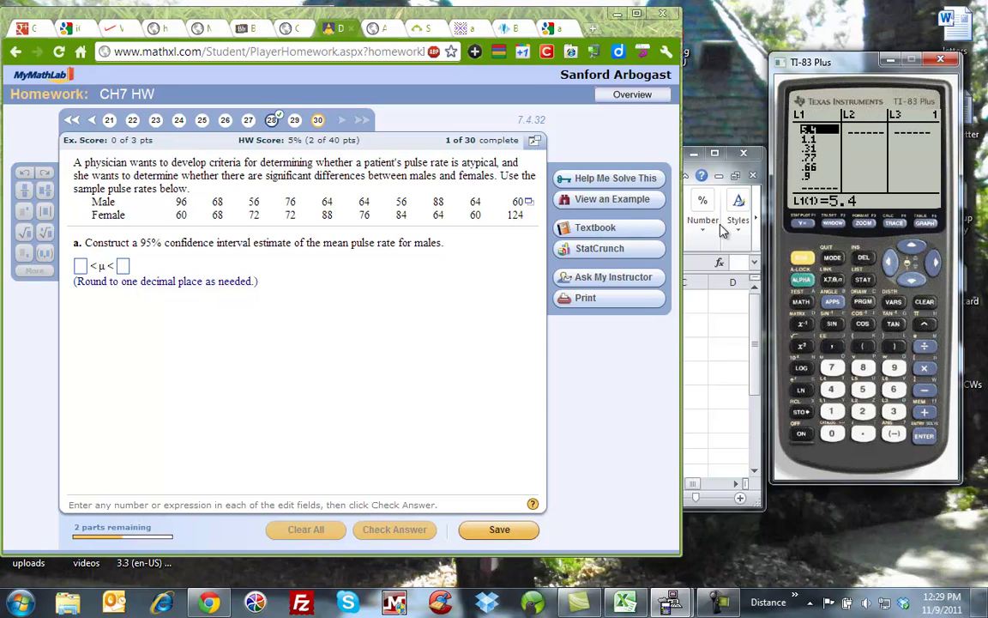
pyautogui.click(897, 368)
pyautogui.click(893, 389)
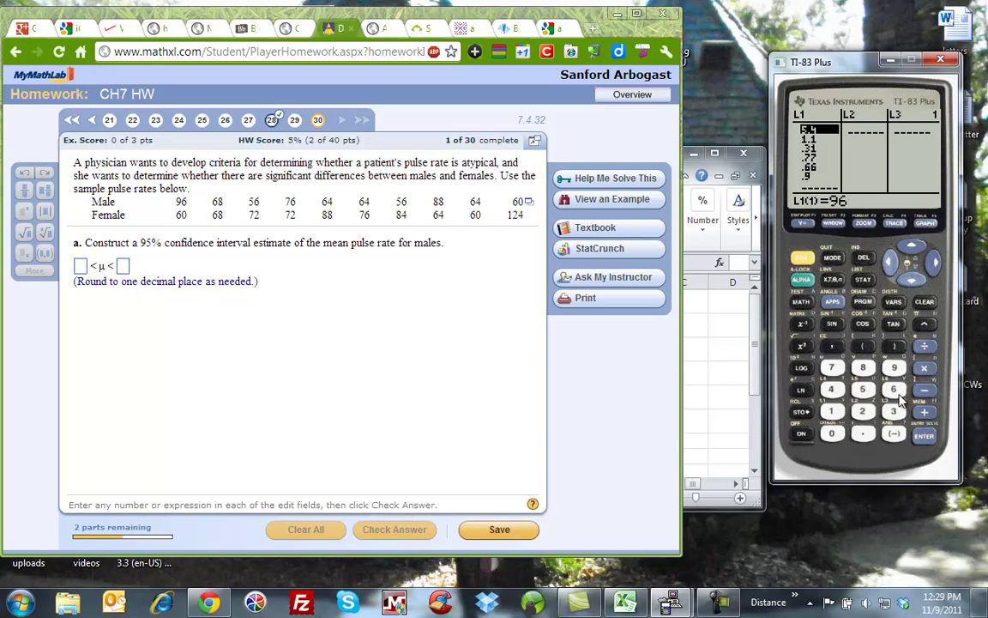
pyautogui.click(924, 436)
pyautogui.click(892, 389)
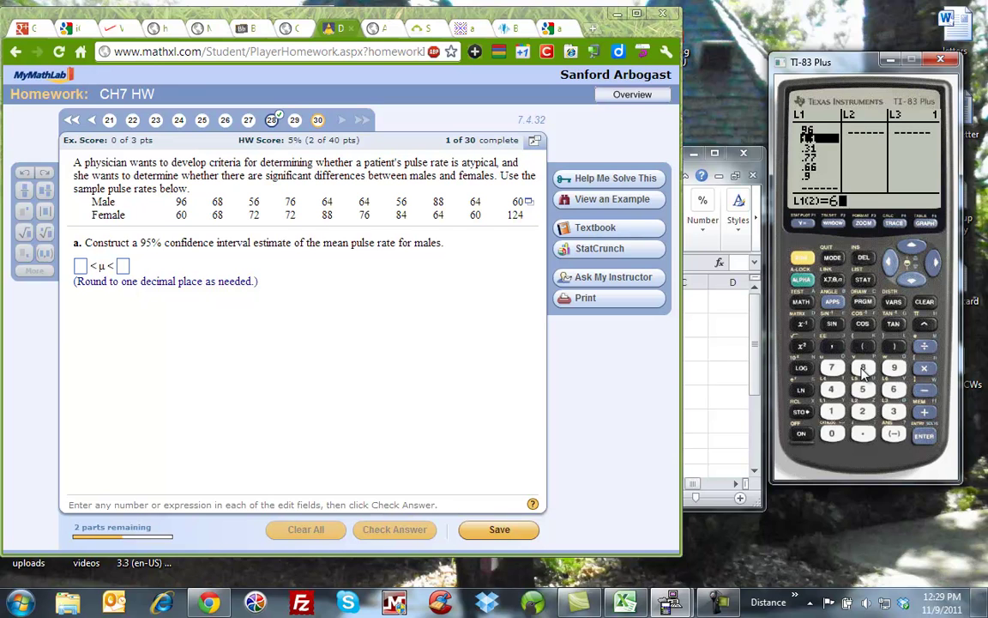
pyautogui.click(863, 367)
pyautogui.click(924, 436)
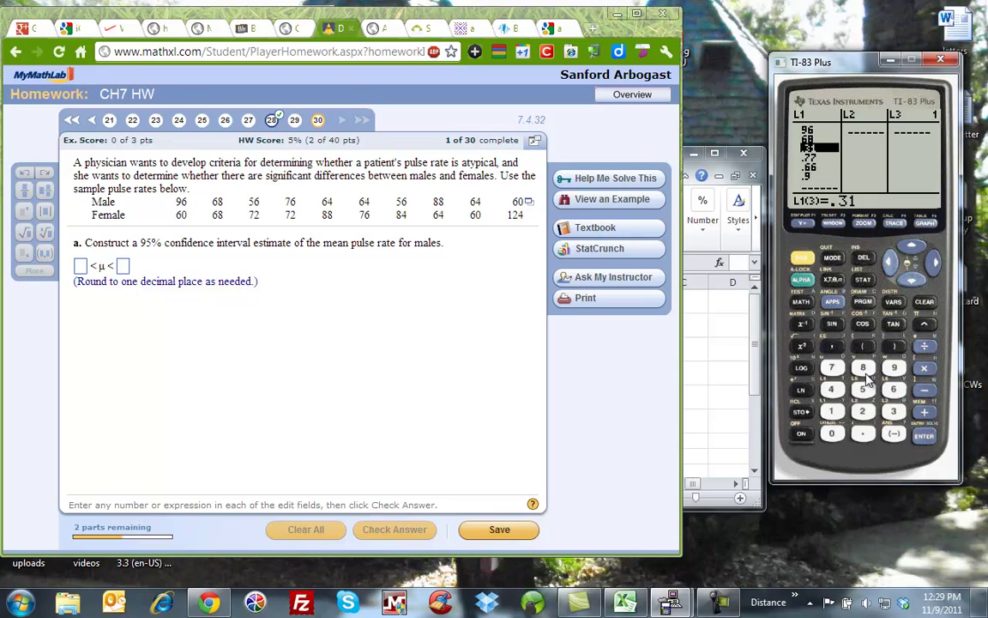
# Step: Enter 56, 76 and 64 as the next L1 values
pyautogui.click(863, 390)
pyautogui.click(893, 390)
pyautogui.click(923, 436)
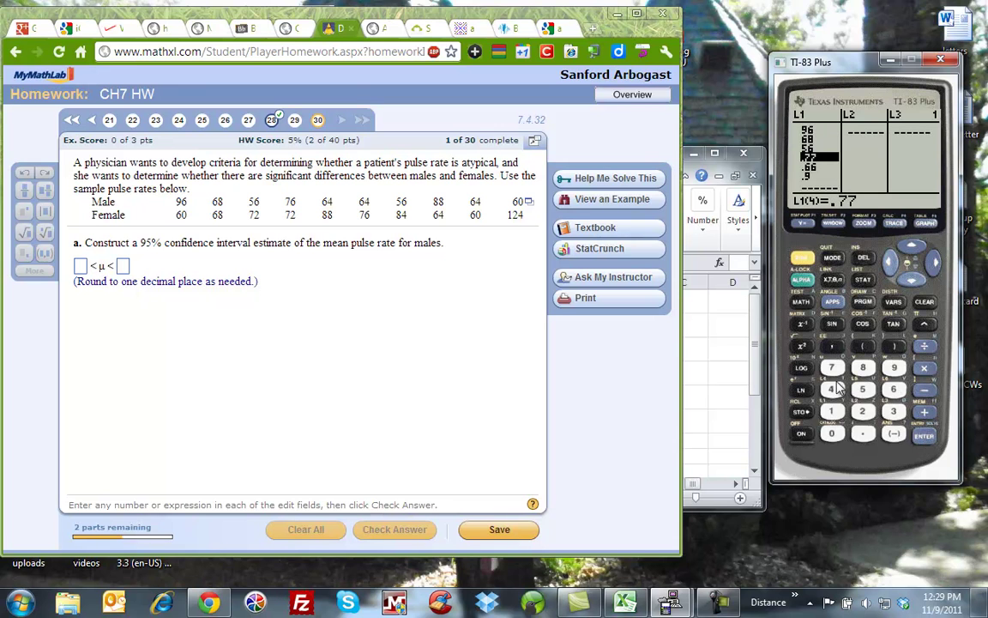
pyautogui.click(830, 368)
pyautogui.click(895, 391)
pyautogui.click(925, 441)
pyautogui.click(893, 389)
pyautogui.click(832, 391)
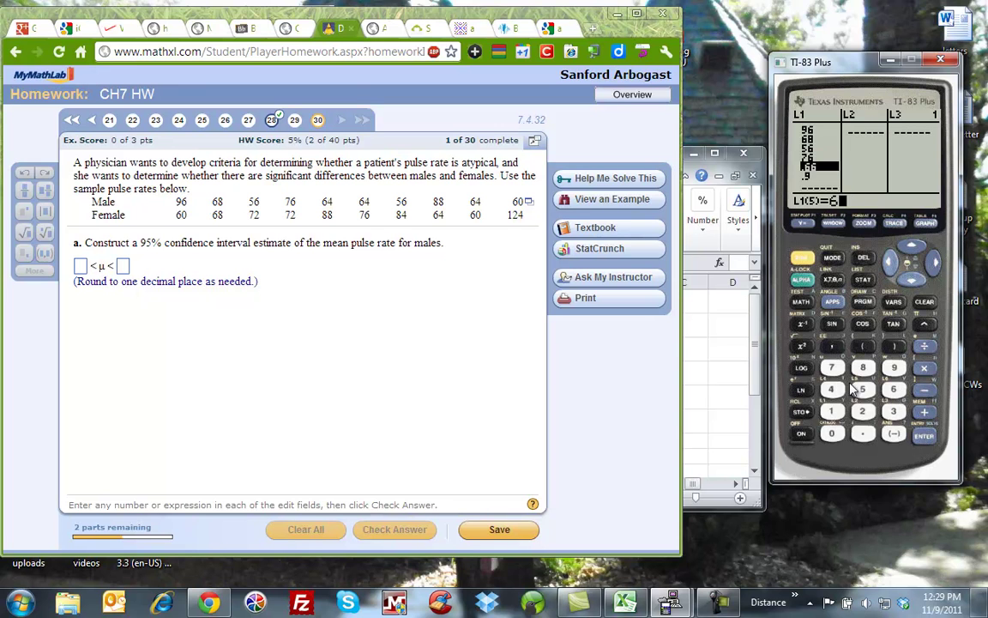
pyautogui.click(925, 439)
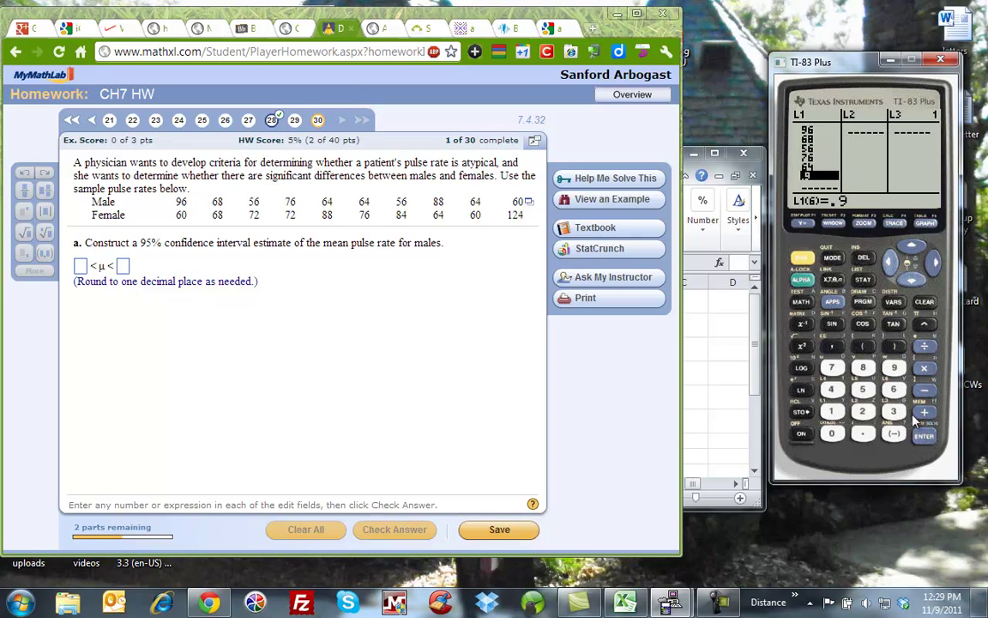
# Step: Enter 64, 56, 88 and 64 into L1 and begin the final 60
pyautogui.click(893, 390)
pyautogui.click(831, 390)
pyautogui.click(924, 439)
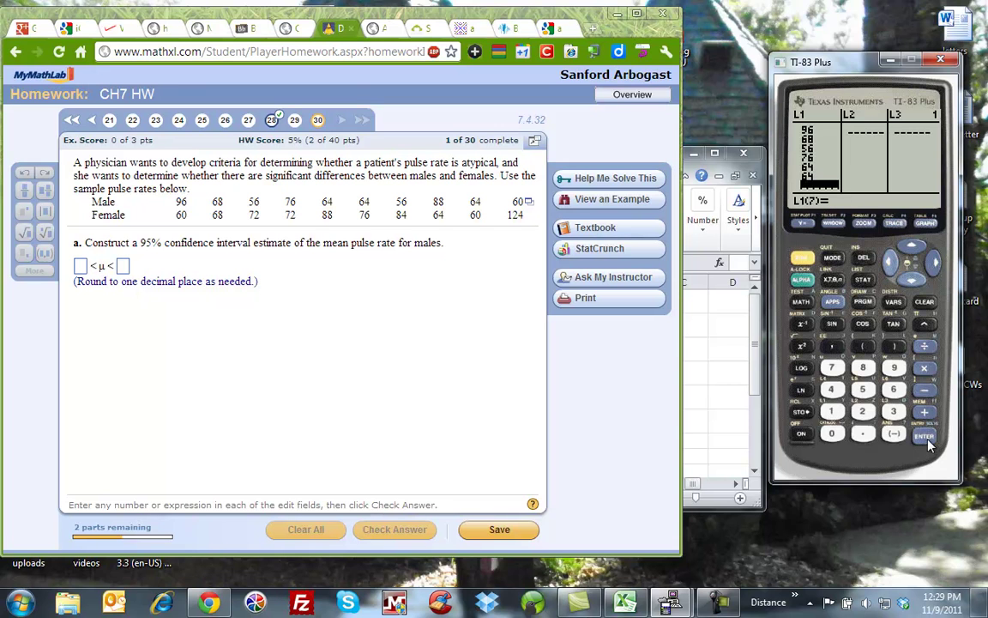
pyautogui.click(861, 389)
pyautogui.click(893, 389)
pyautogui.click(925, 439)
pyautogui.click(862, 368)
pyautogui.click(862, 367)
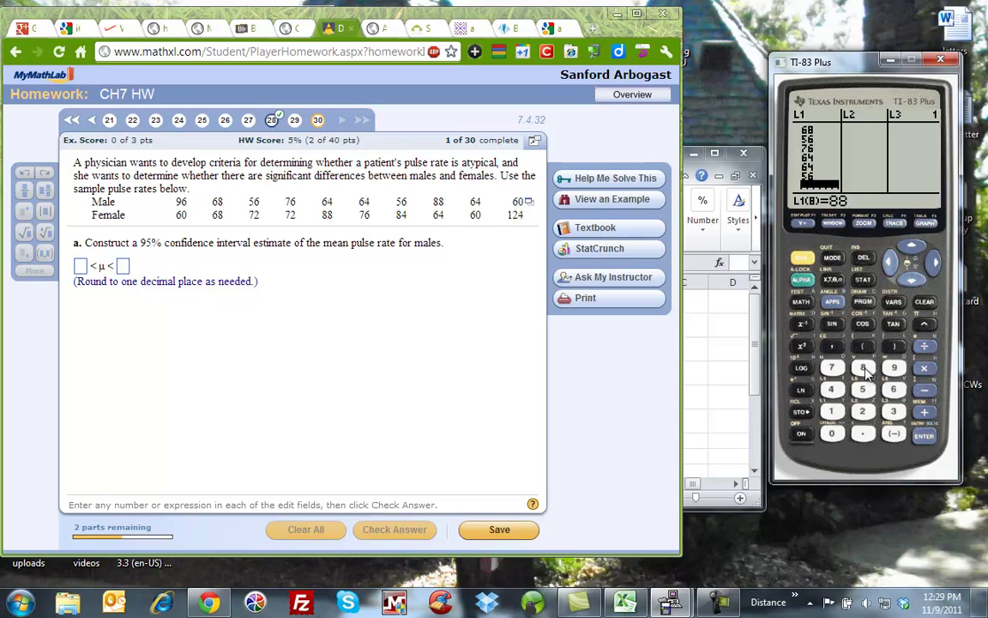
pyautogui.click(923, 438)
pyautogui.click(893, 391)
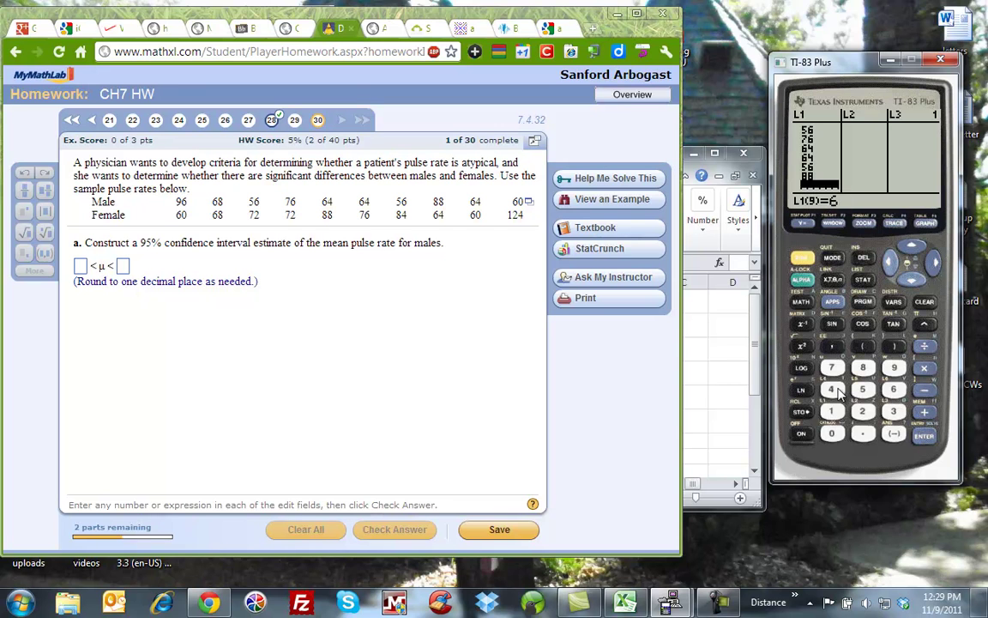
pyautogui.click(926, 439)
pyautogui.click(893, 391)
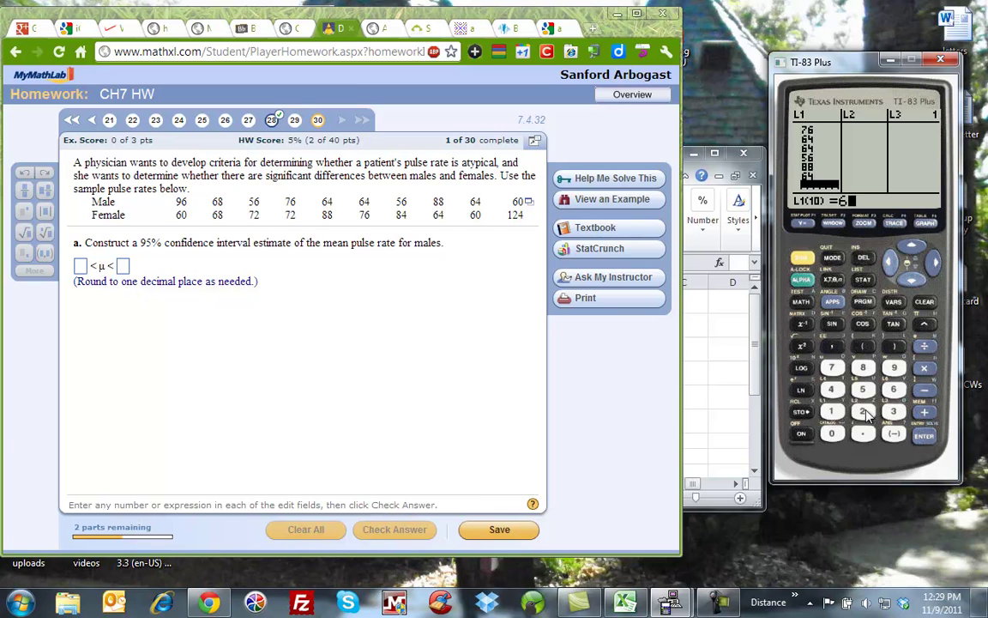
# Step: Finish L1 with 60, then start L2 with 60 and 68
pyautogui.click(832, 434)
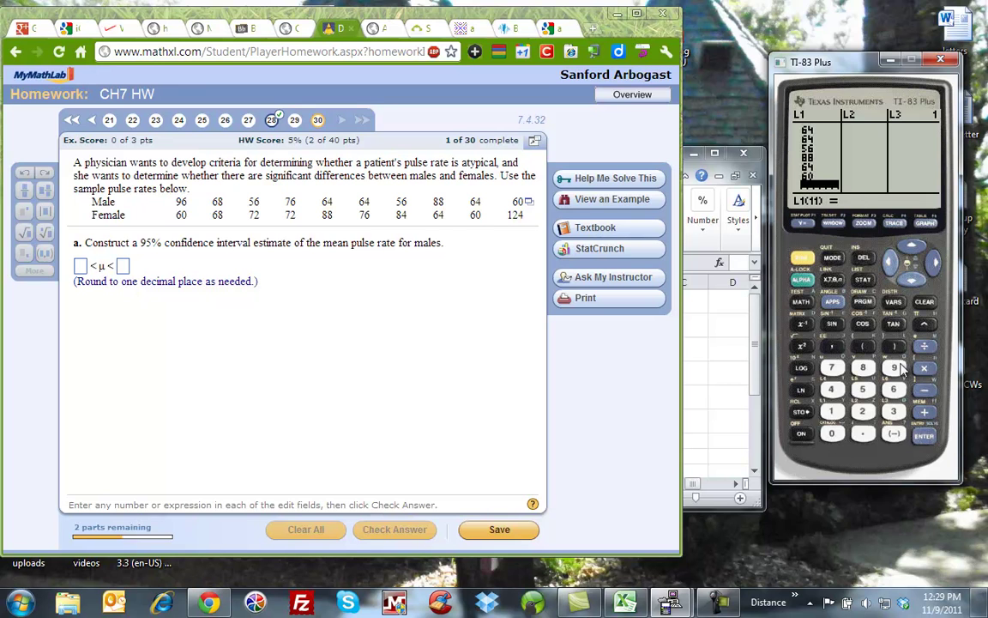
pyautogui.click(924, 438)
pyautogui.click(933, 263)
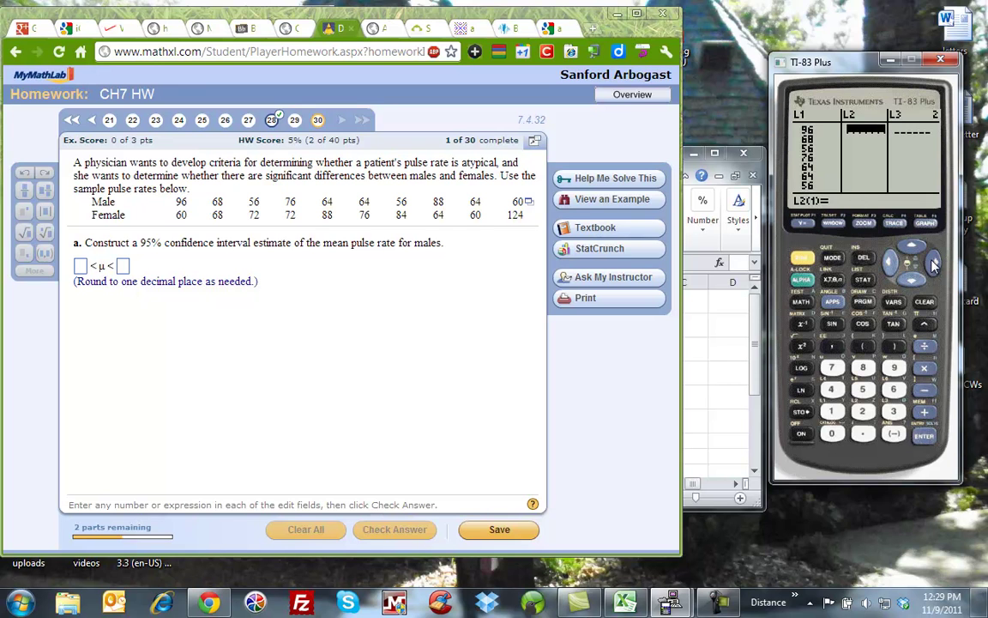
pyautogui.click(893, 390)
pyautogui.click(831, 434)
pyautogui.click(924, 438)
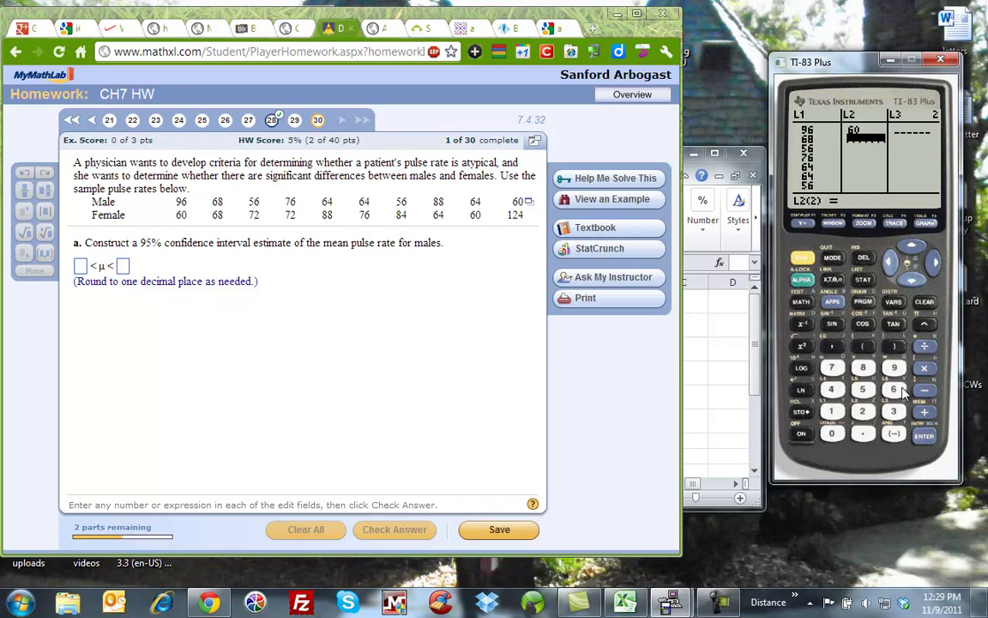
pyautogui.click(893, 389)
pyautogui.click(863, 367)
pyautogui.click(924, 436)
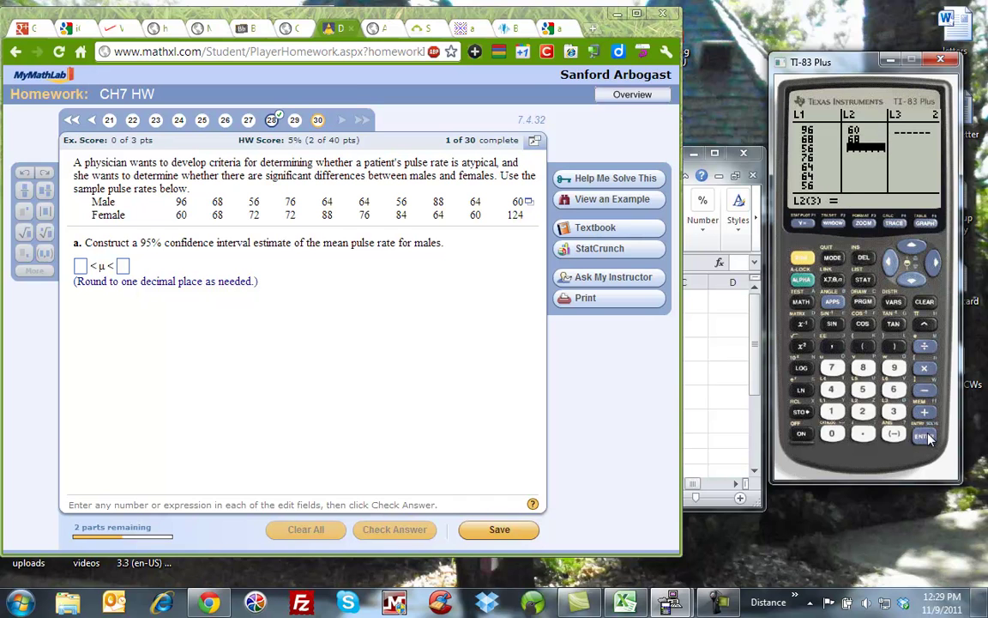
# Step: Enter 72, 72, 88 and 76 as the next L2 values
pyautogui.click(831, 368)
pyautogui.click(862, 411)
pyautogui.click(924, 435)
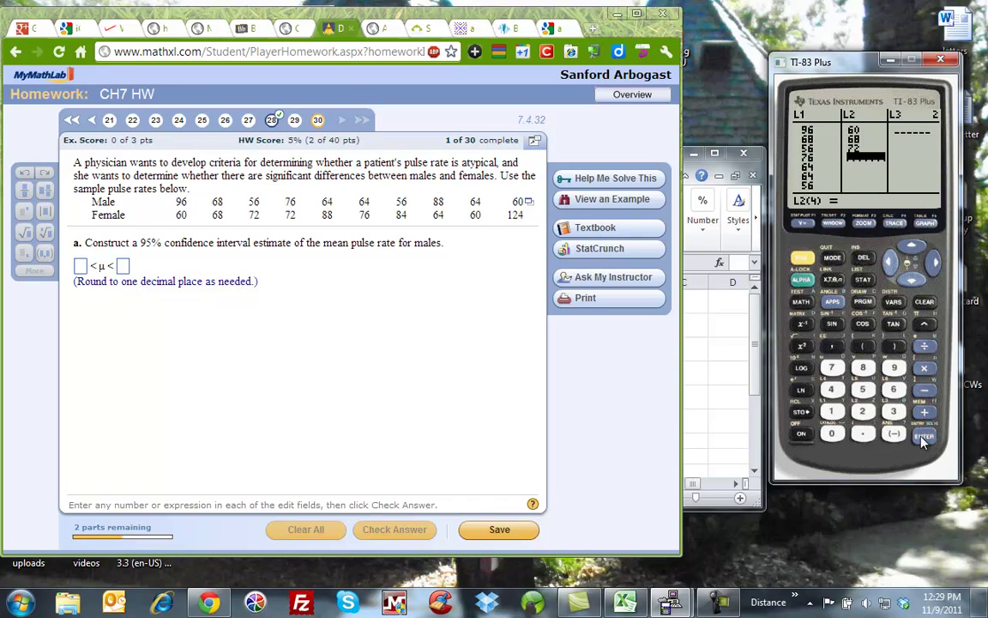
pyautogui.click(831, 367)
pyautogui.click(863, 411)
pyautogui.click(924, 436)
pyautogui.click(863, 367)
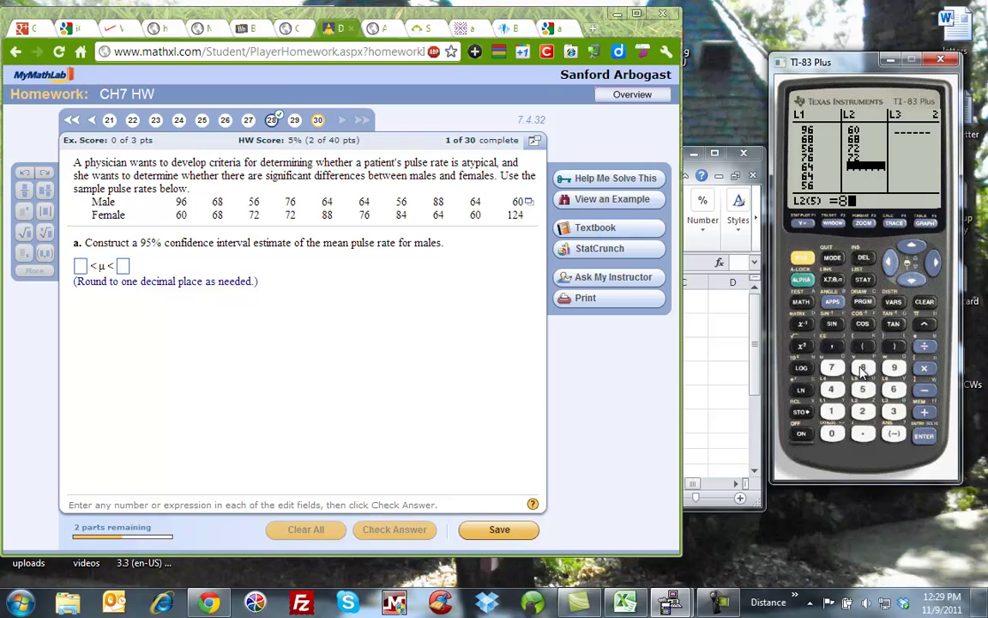
pyautogui.click(863, 367)
pyautogui.click(923, 436)
pyautogui.click(831, 367)
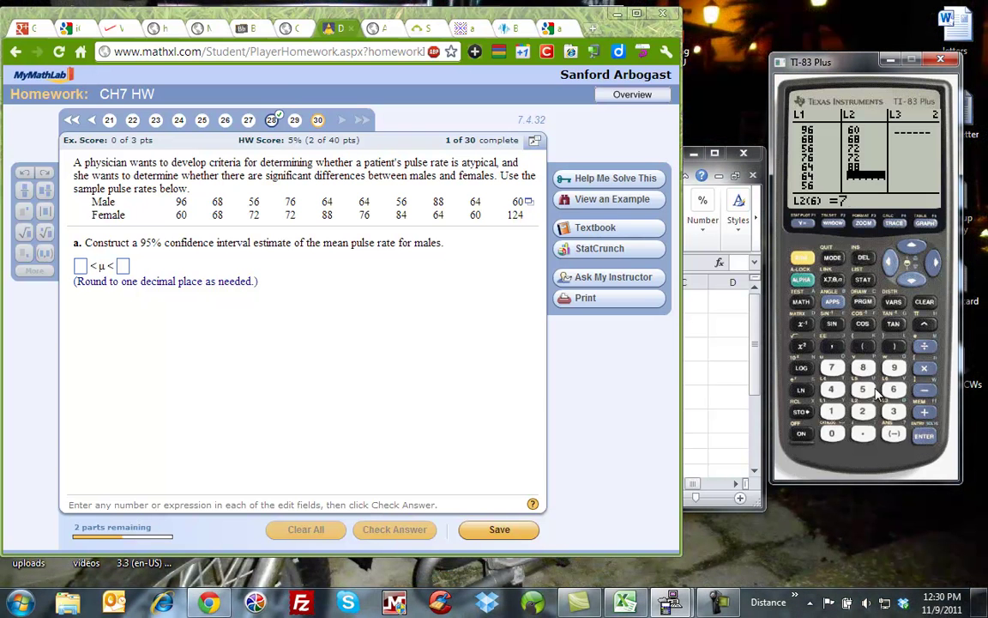
pyautogui.click(895, 391)
pyautogui.click(924, 435)
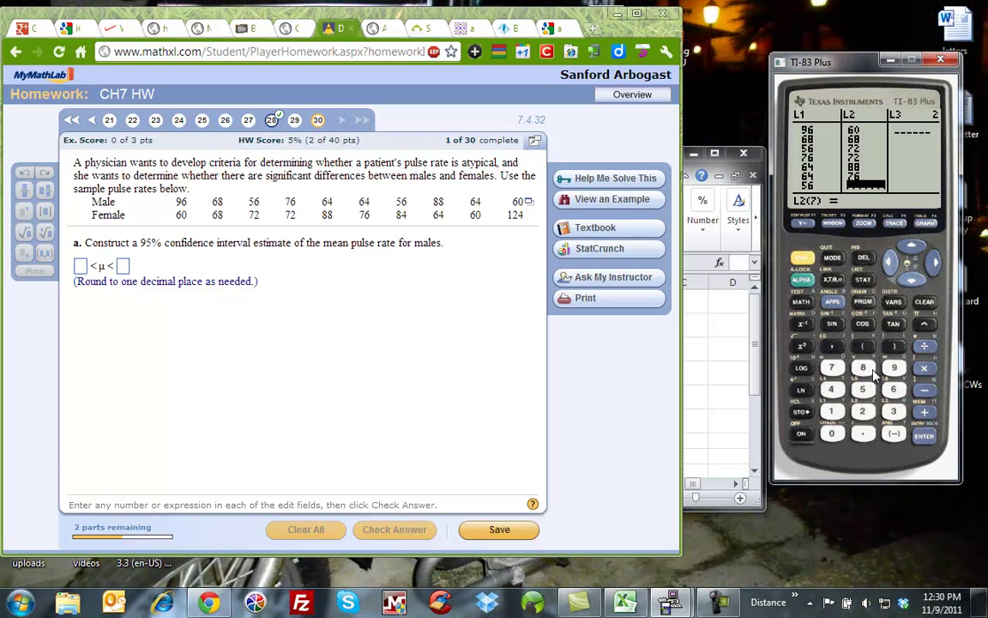
# Step: Enter 84, 64, 60 and 124 to complete list L2
pyautogui.click(831, 389)
pyautogui.click(923, 435)
pyautogui.click(893, 388)
pyautogui.click(831, 390)
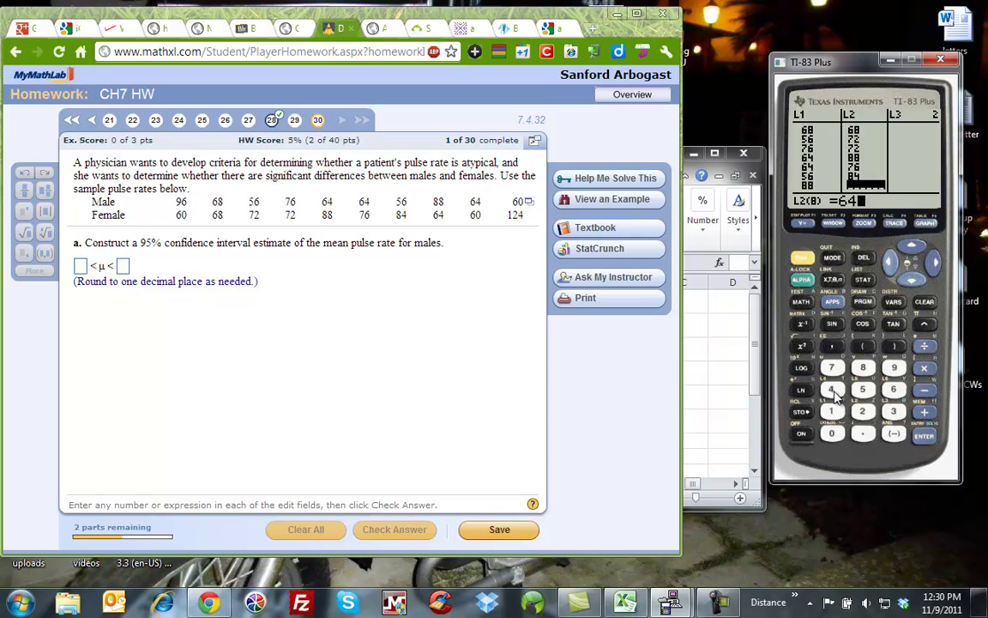
pyautogui.click(923, 435)
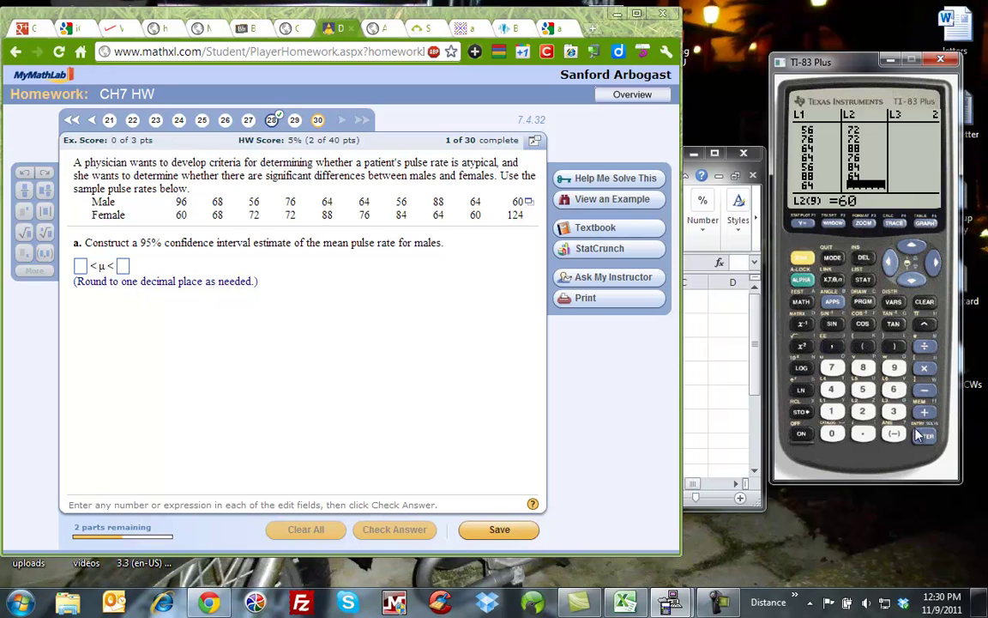
pyautogui.write('0')
pyautogui.press('Return')
pyautogui.click(834, 413)
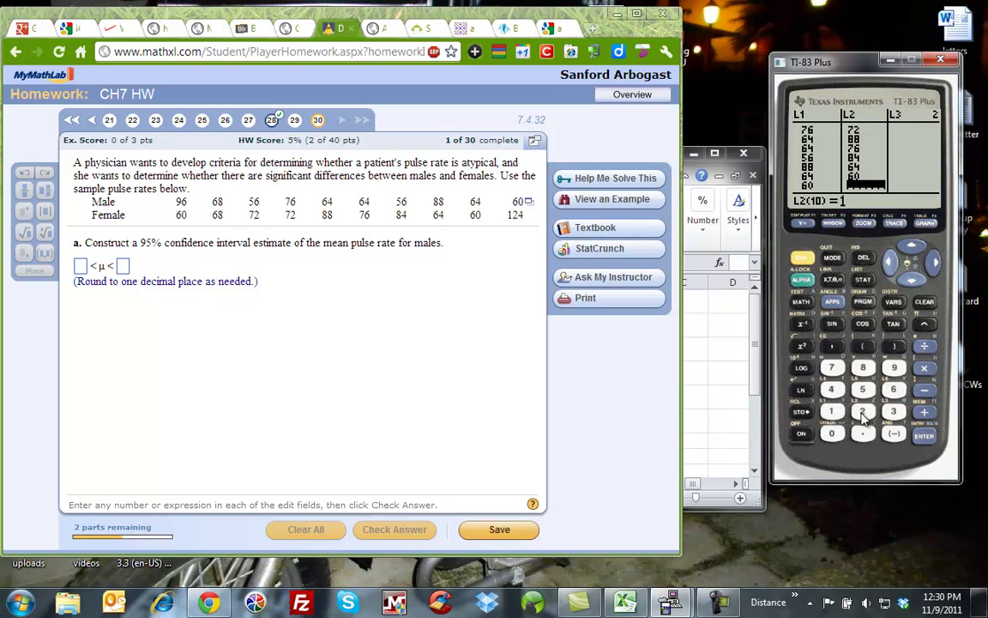
pyautogui.click(862, 411)
pyautogui.click(831, 390)
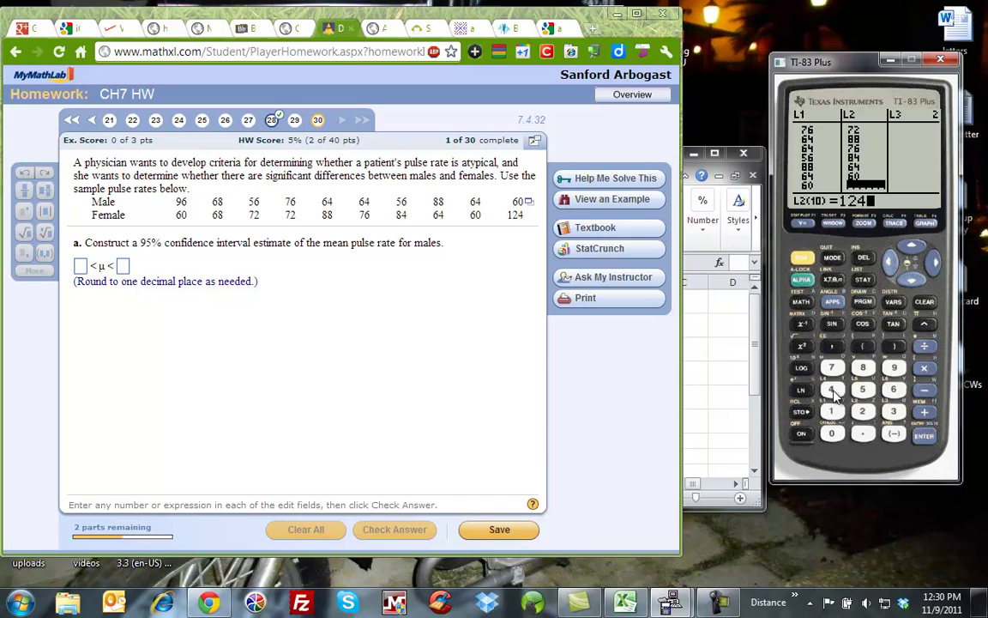
pyautogui.click(933, 437)
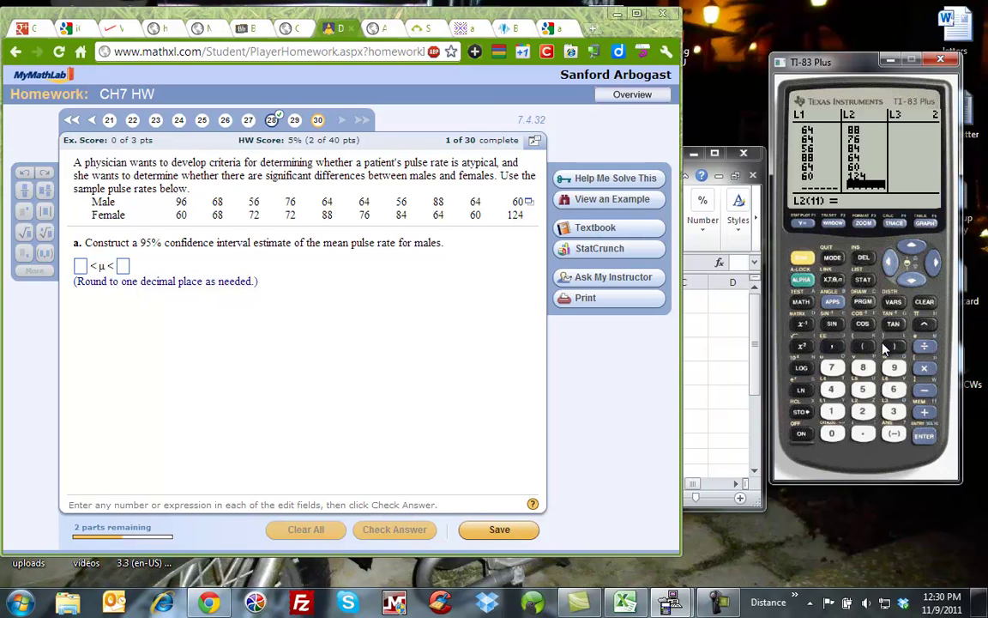
# Step: Run a 95% TInterval on L1, giving (59.562, 78.838) with mean 69.2
pyautogui.click(863, 281)
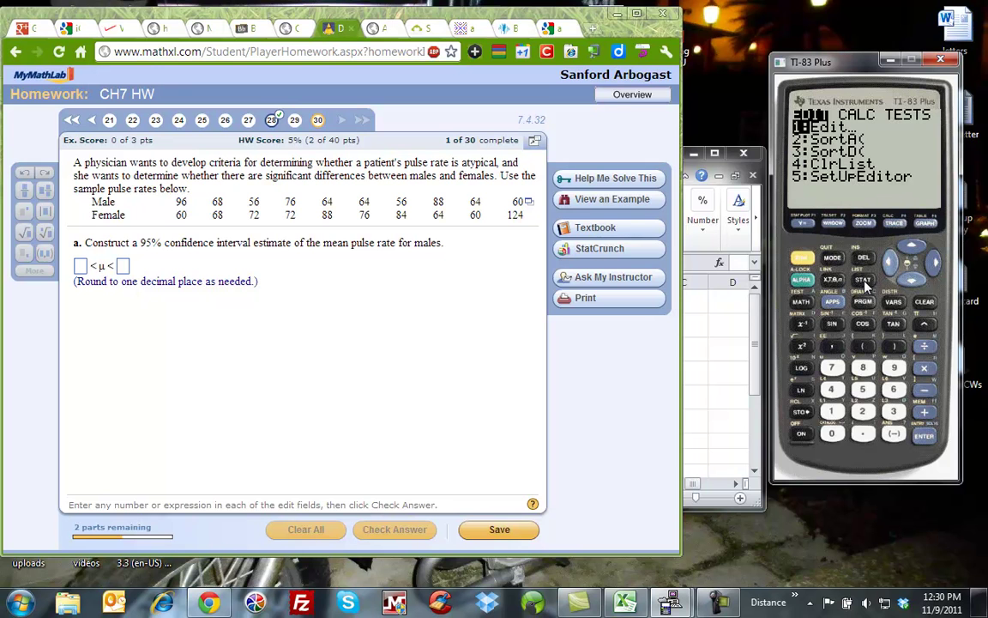
pyautogui.click(934, 270)
pyautogui.click(935, 270)
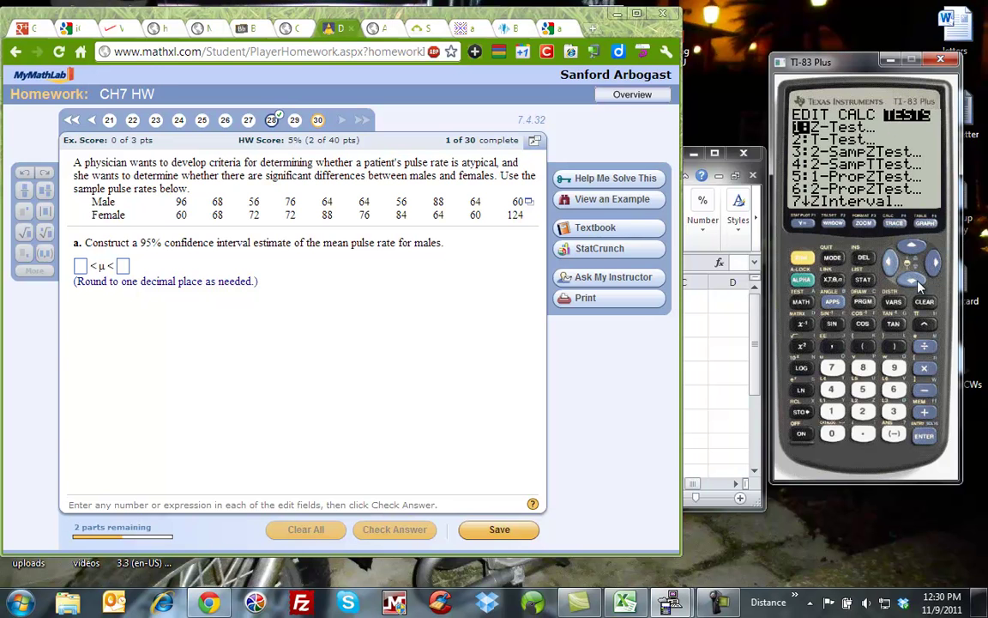
pyautogui.click(917, 283)
pyautogui.click(917, 283)
pyautogui.click(917, 283)
pyautogui.click(917, 283)
pyautogui.click(917, 283)
pyautogui.click(917, 283)
pyautogui.click(917, 283)
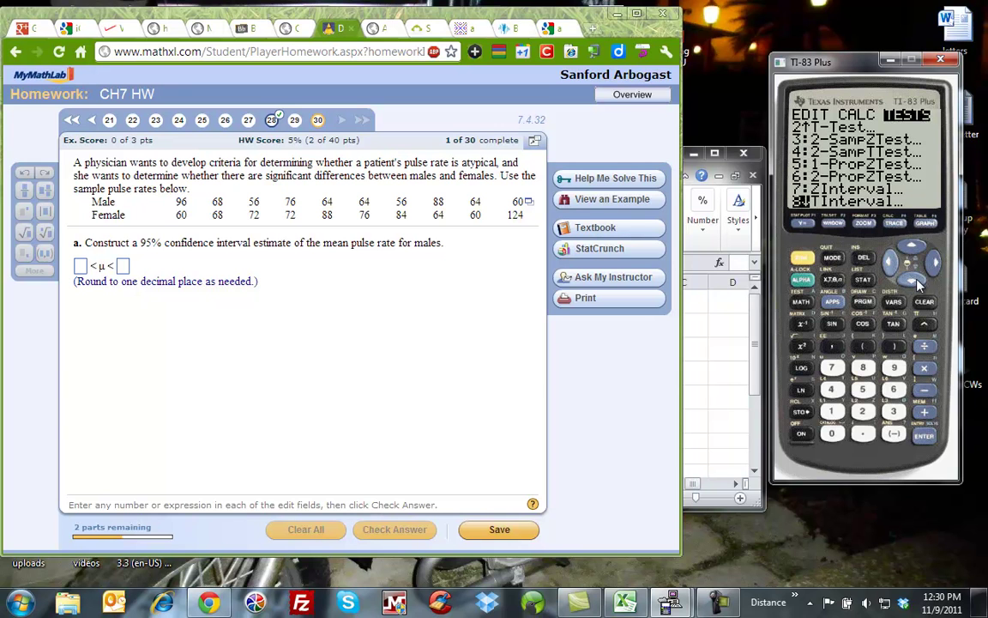
pyautogui.click(923, 437)
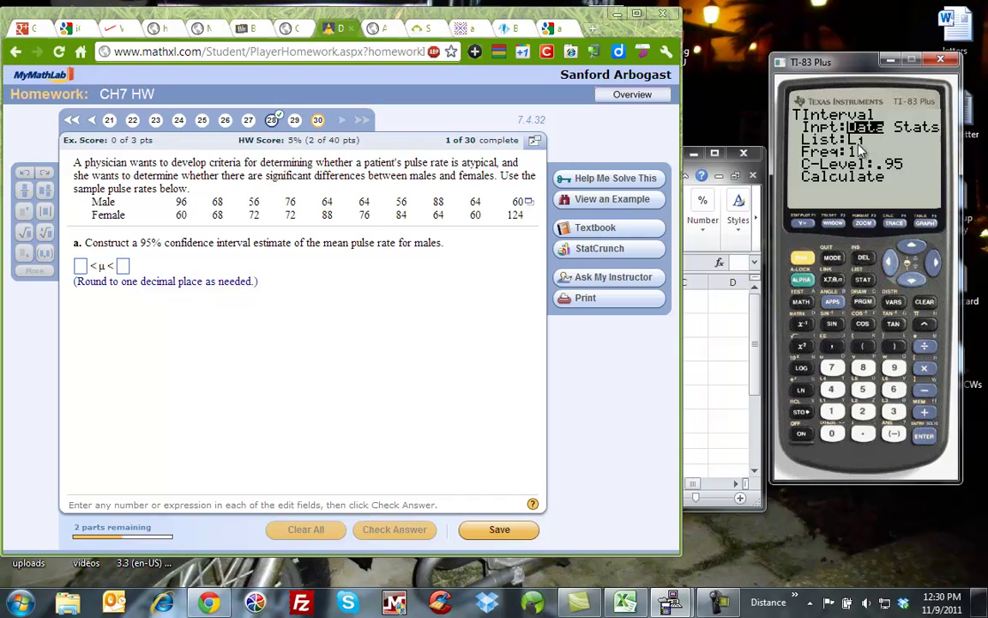
pyautogui.click(919, 281)
pyautogui.write('.')
pyautogui.click(918, 281)
pyautogui.press('Return')
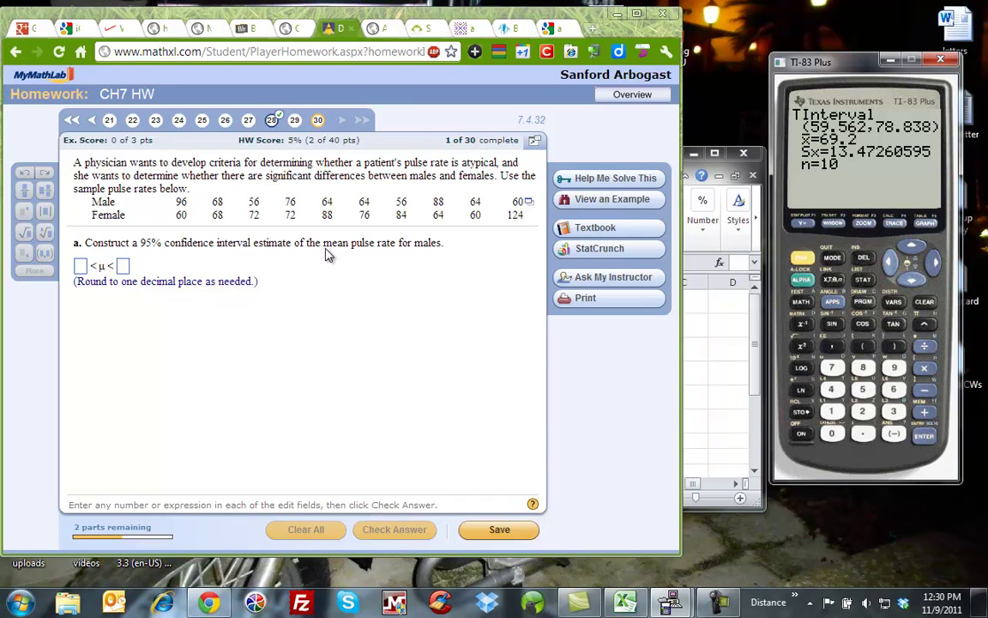
# Step: Enter 59.6 and 78.8 as the male interval bounds and get them accepted
pyautogui.click(80, 266)
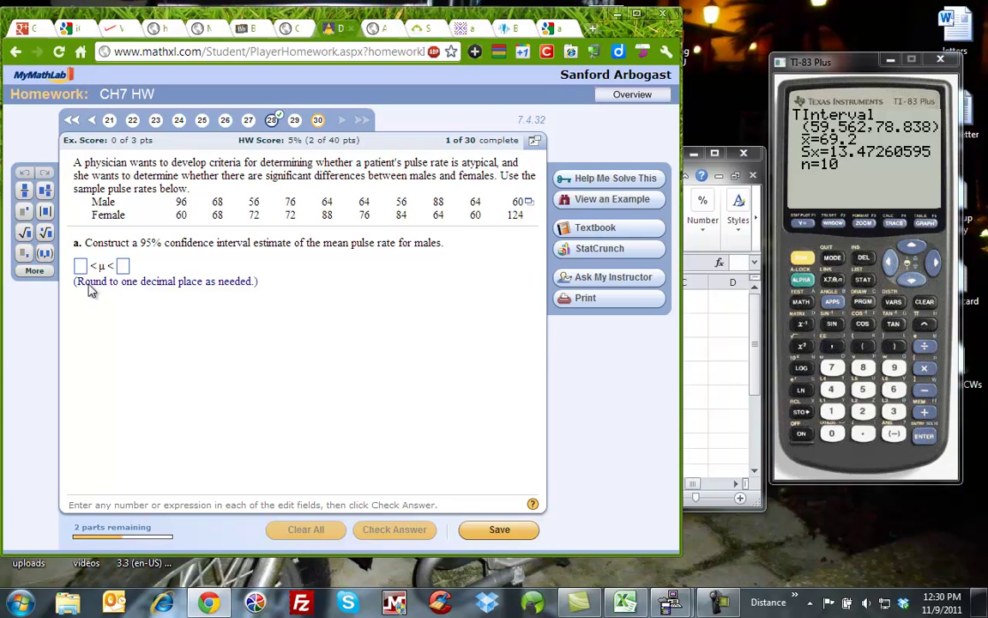
pyautogui.write('5')
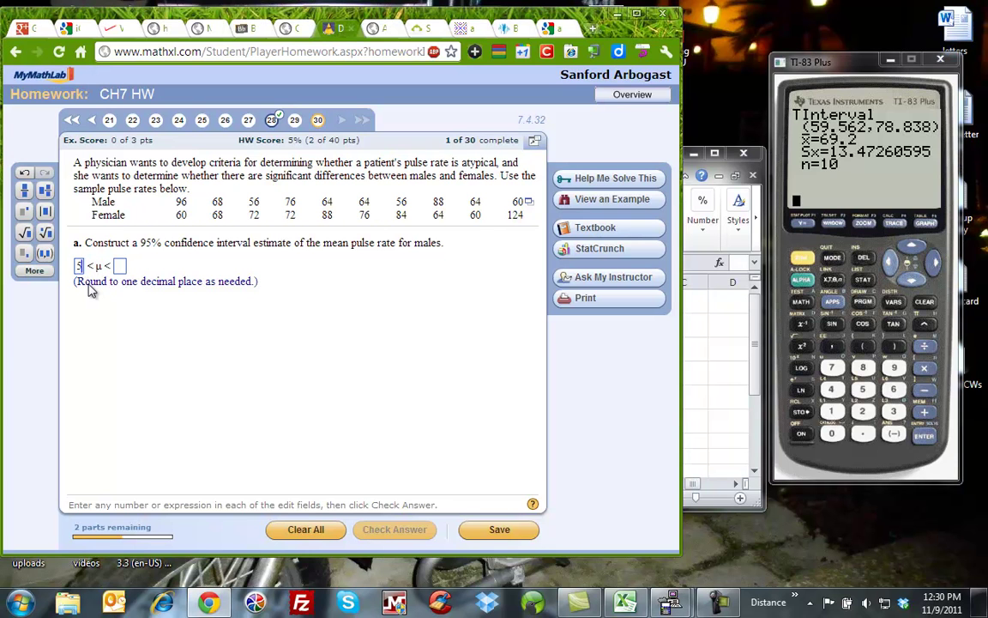
pyautogui.write('9.6')
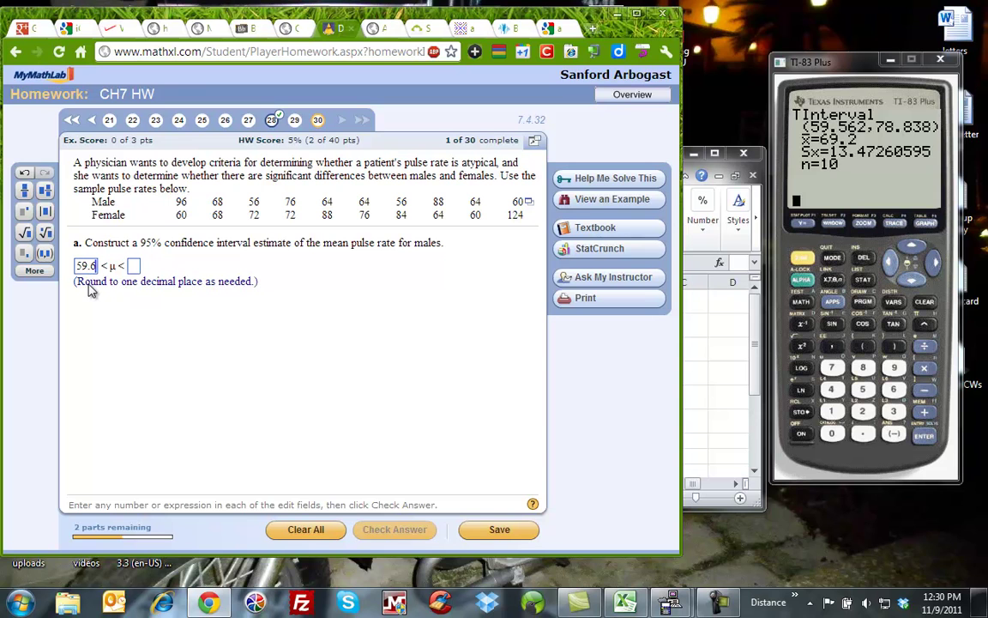
pyautogui.click(133, 266)
pyautogui.write('78')
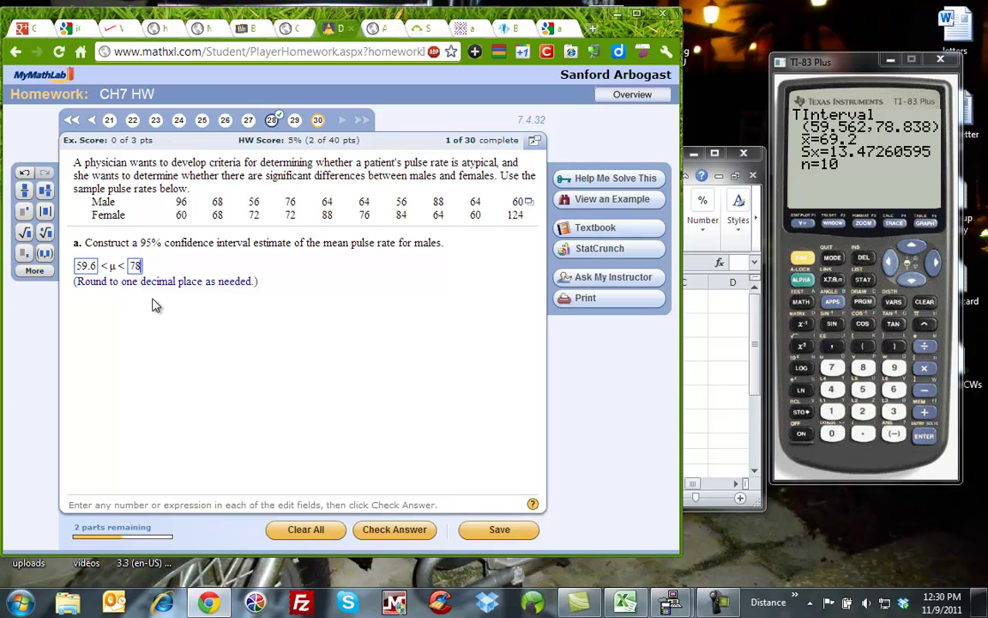
pyautogui.write('.8')
pyautogui.press('Return')
pyautogui.click(302, 349)
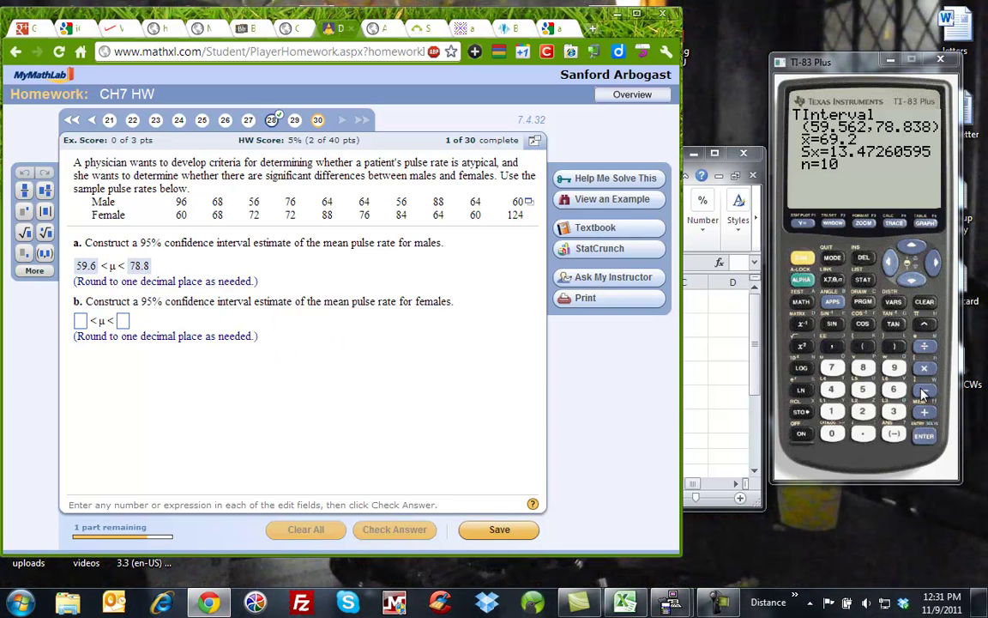
# Step: Run a 95% TInterval on L2, giving (63.19, 90.41) with mean 76.8
pyautogui.click(799, 260)
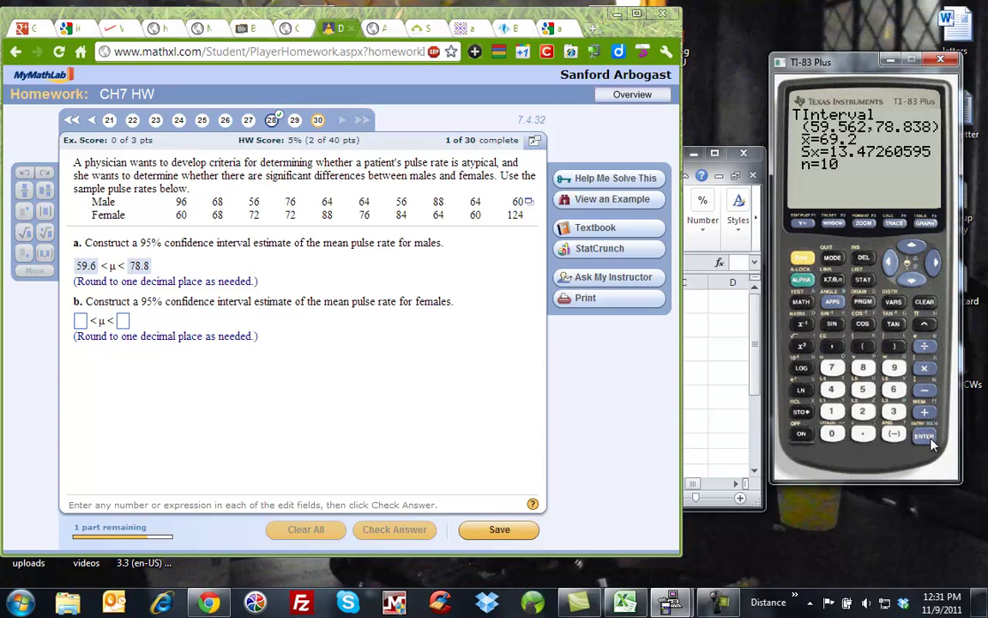
pyautogui.click(861, 282)
pyautogui.click(933, 264)
pyautogui.click(933, 264)
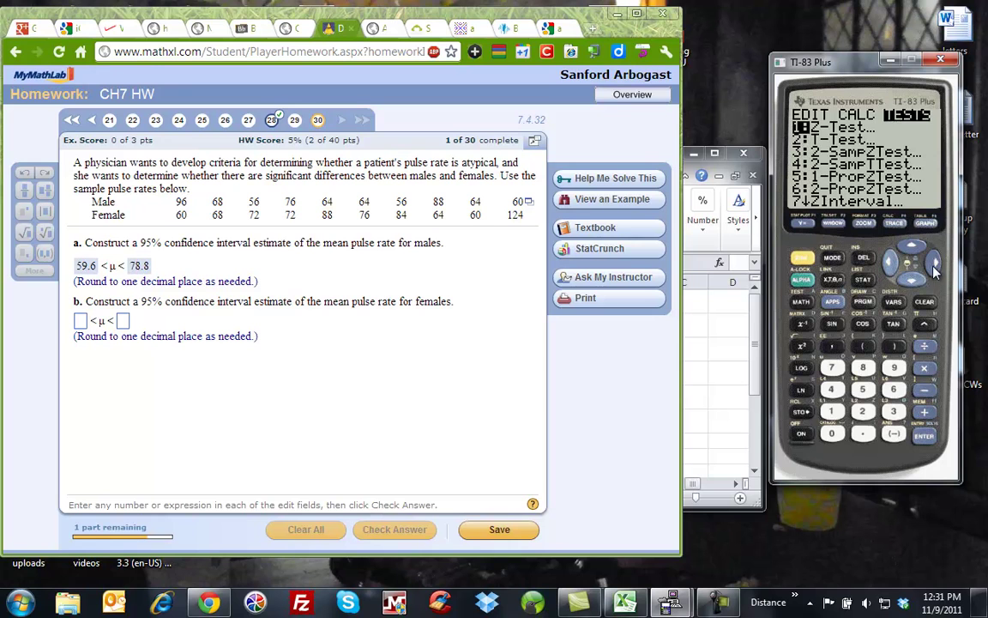
pyautogui.click(912, 280)
pyautogui.click(912, 279)
pyautogui.click(912, 280)
pyautogui.click(911, 279)
pyautogui.click(912, 279)
pyautogui.click(911, 279)
pyautogui.click(912, 280)
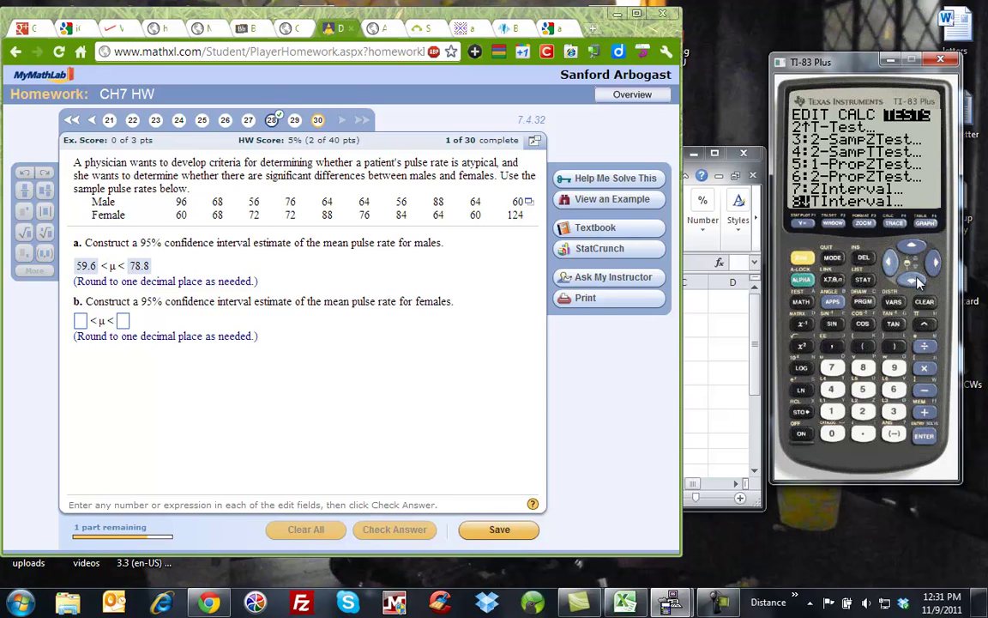
pyautogui.click(923, 438)
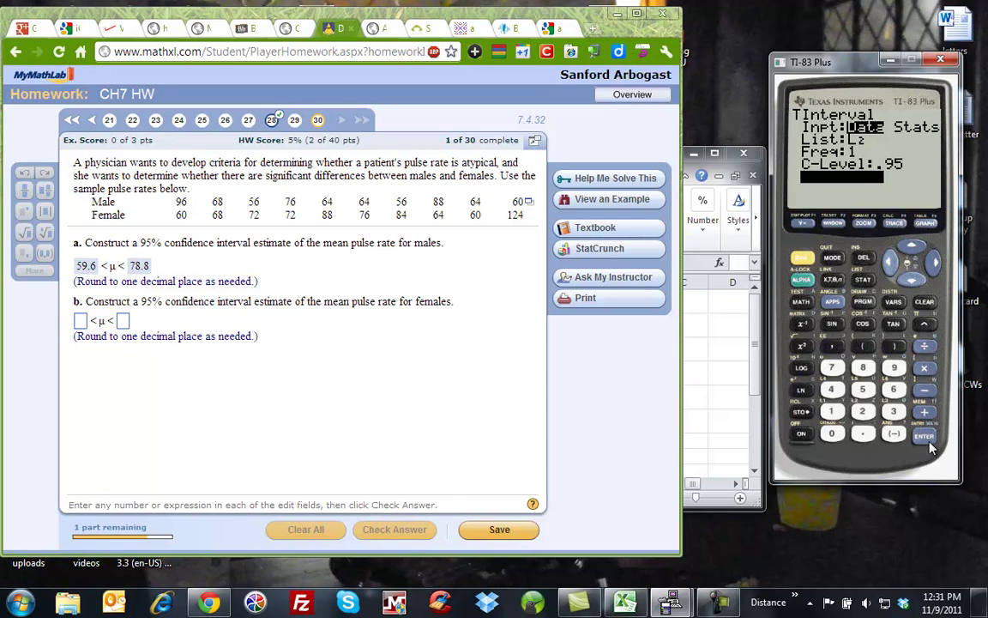
pyautogui.press('Return')
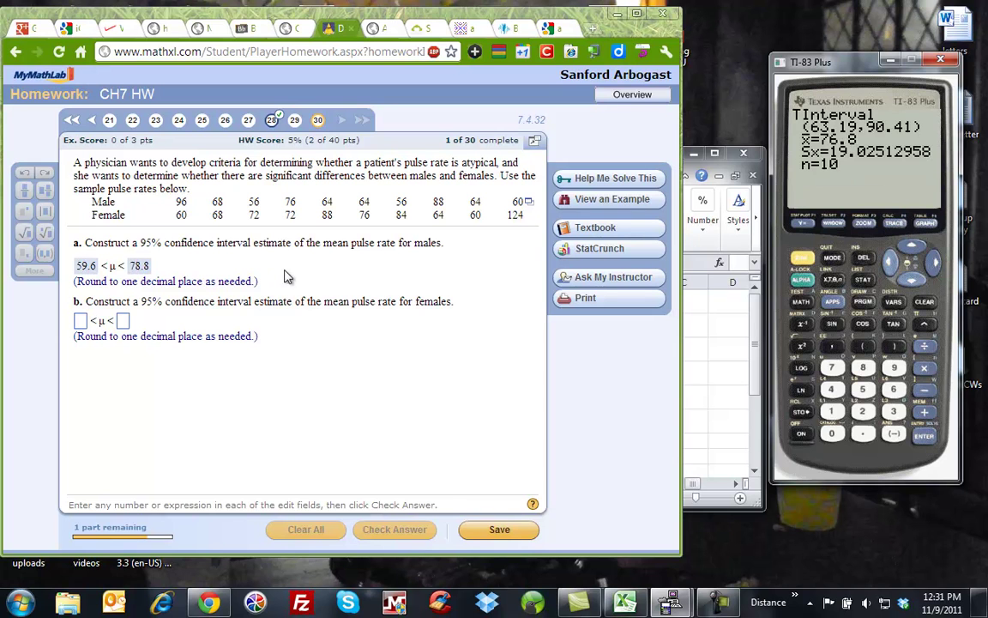
# Step: Submit the part b female interval as 63.9 < μ < 90.4, which is marked incorrect
pyautogui.click(79, 320)
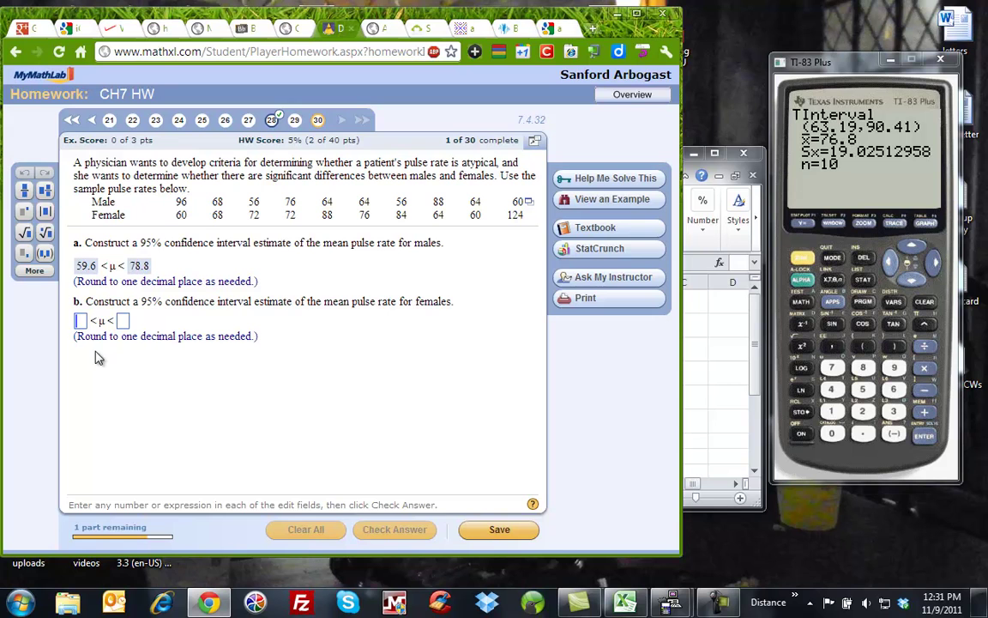
pyautogui.write('63')
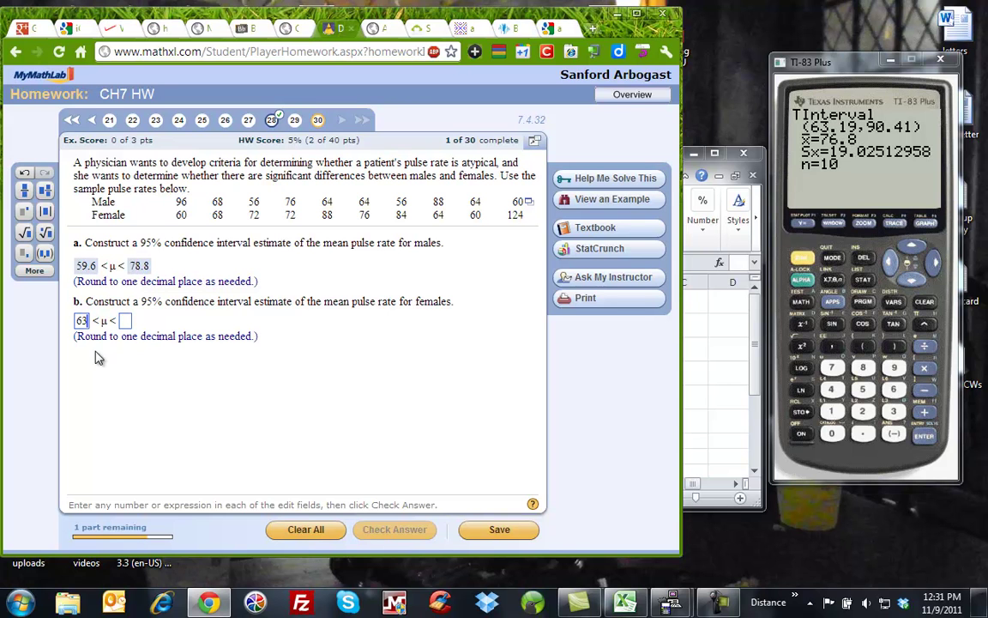
pyautogui.write('.9')
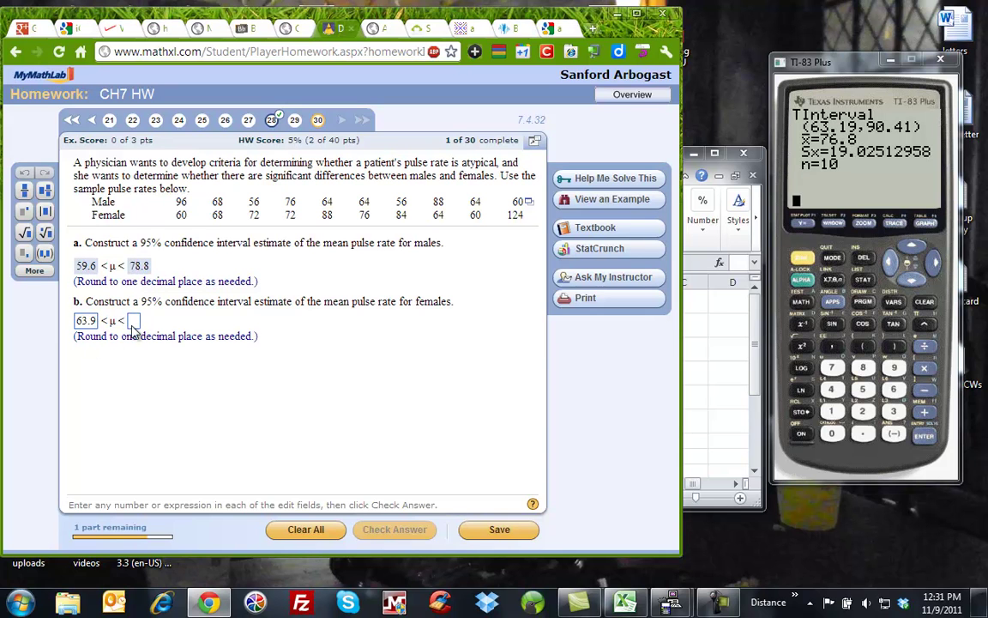
pyautogui.click(132, 324)
pyautogui.write('90.4')
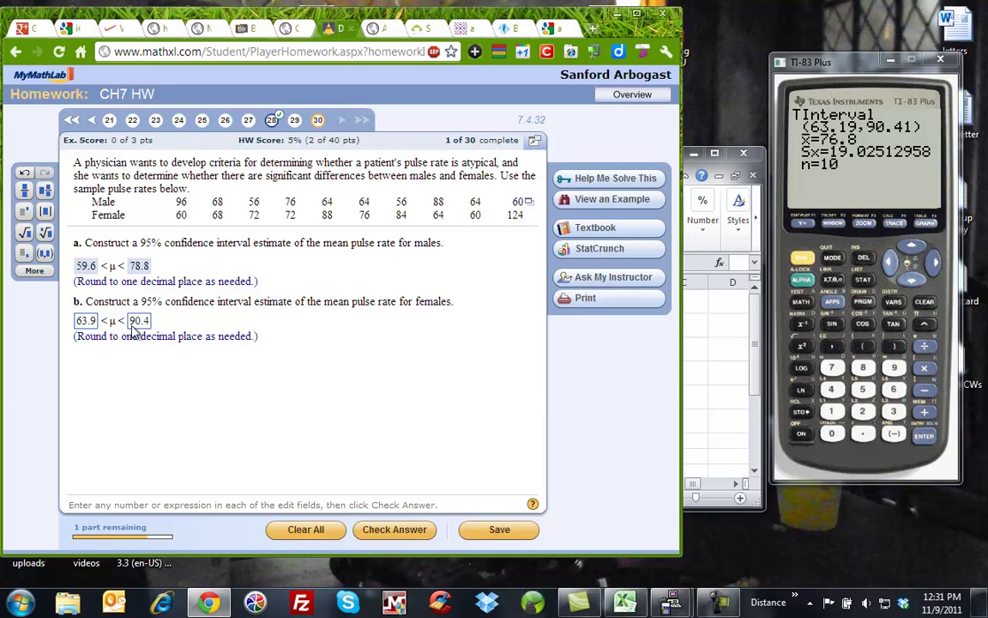
pyautogui.press('Return')
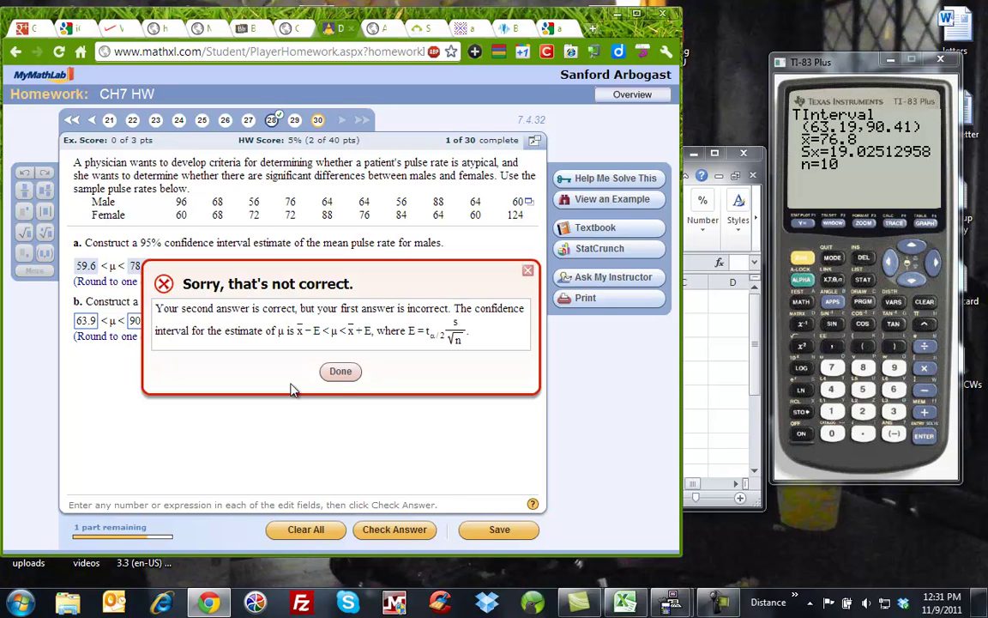
pyautogui.click(341, 371)
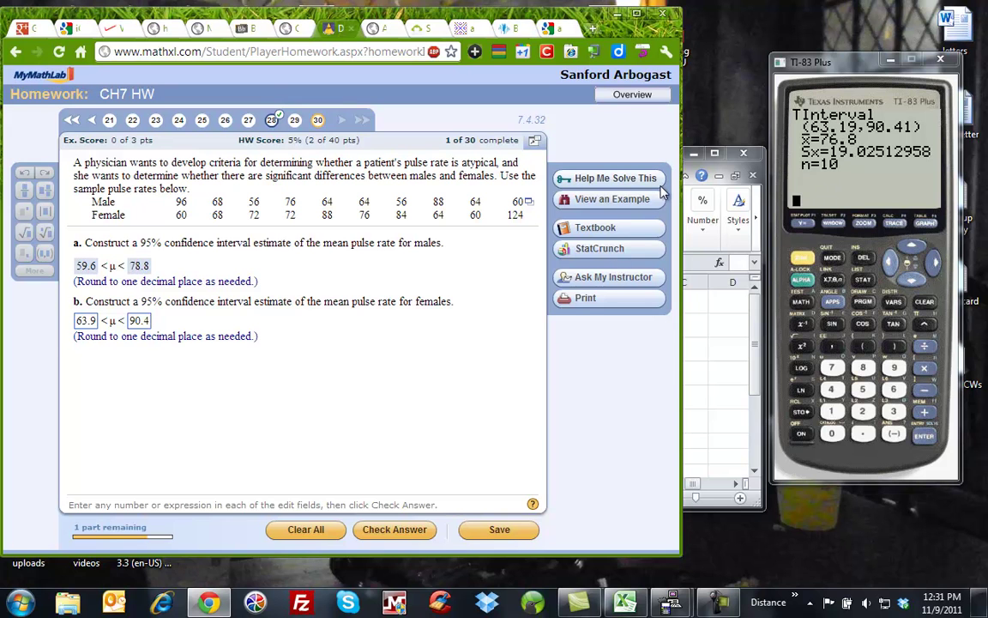
# Step: Correct the lower bound to 63.2 and resubmit 63.2 < μ < 90.4, now accepted
pyautogui.click(95, 328)
pyautogui.press('BackSpace')
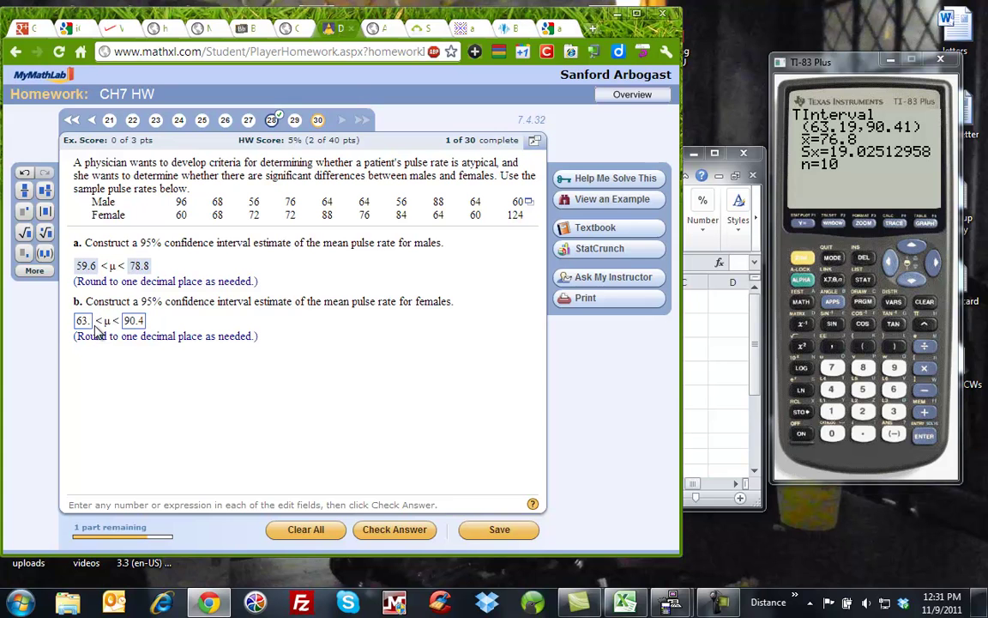
pyautogui.write('2')
pyautogui.press('Return')
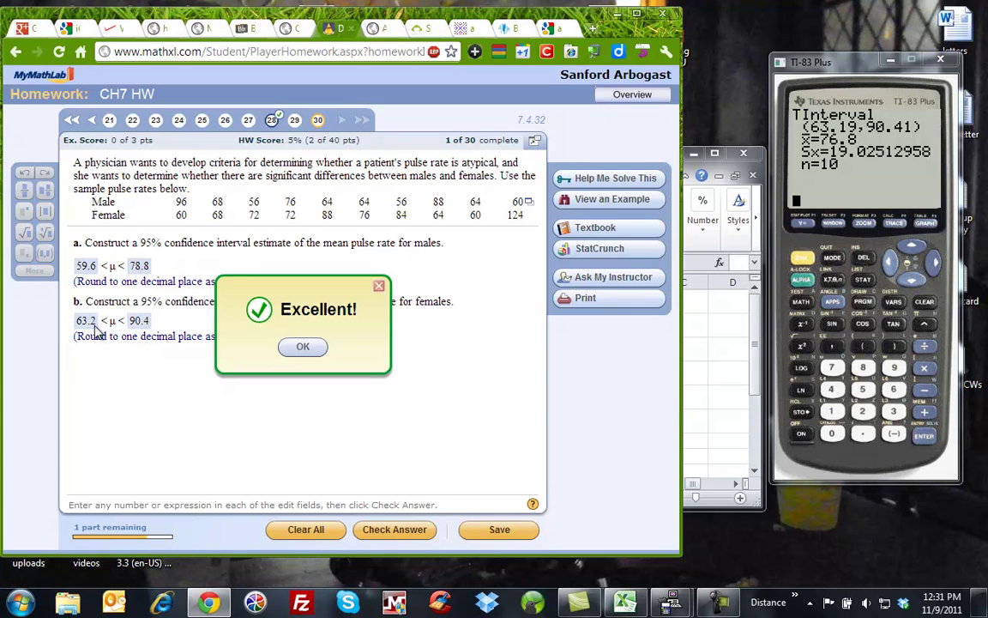
pyautogui.click(300, 347)
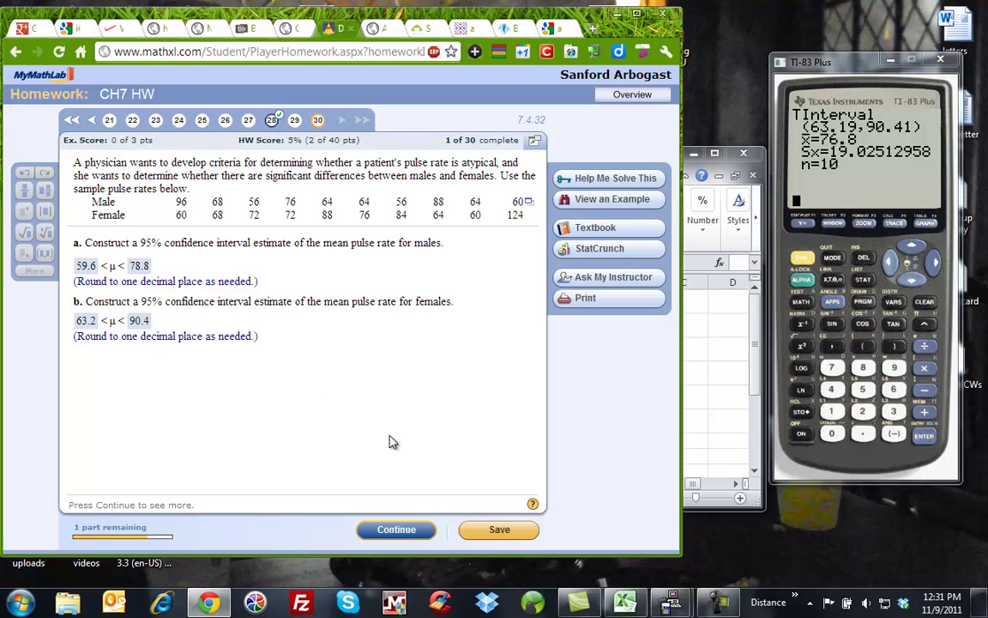
# Step: For part c, choose option C: overlapping intervals give no evidence that the means differ
pyautogui.click(399, 532)
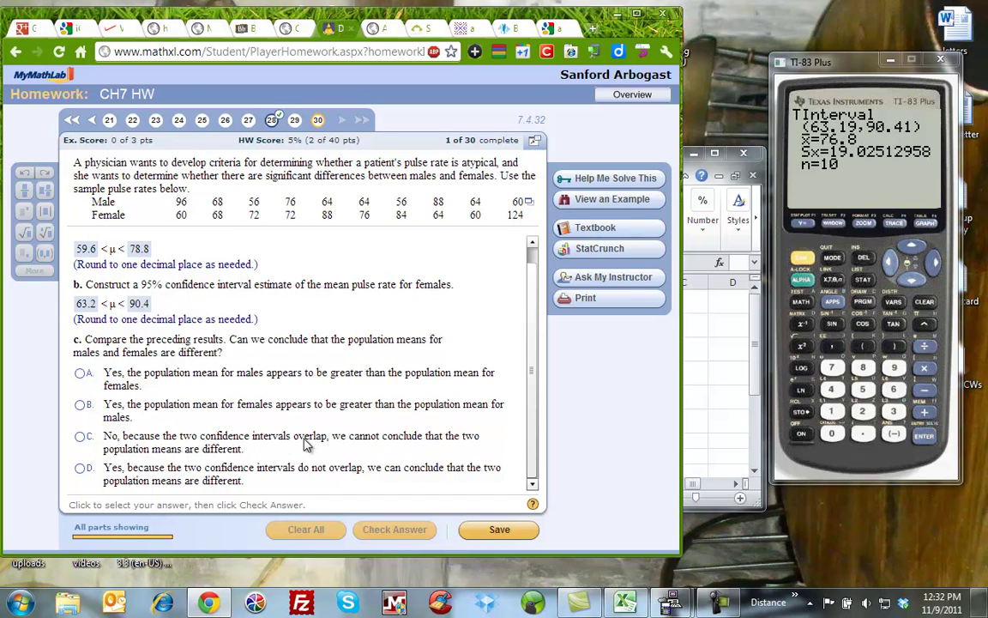
pyautogui.click(79, 436)
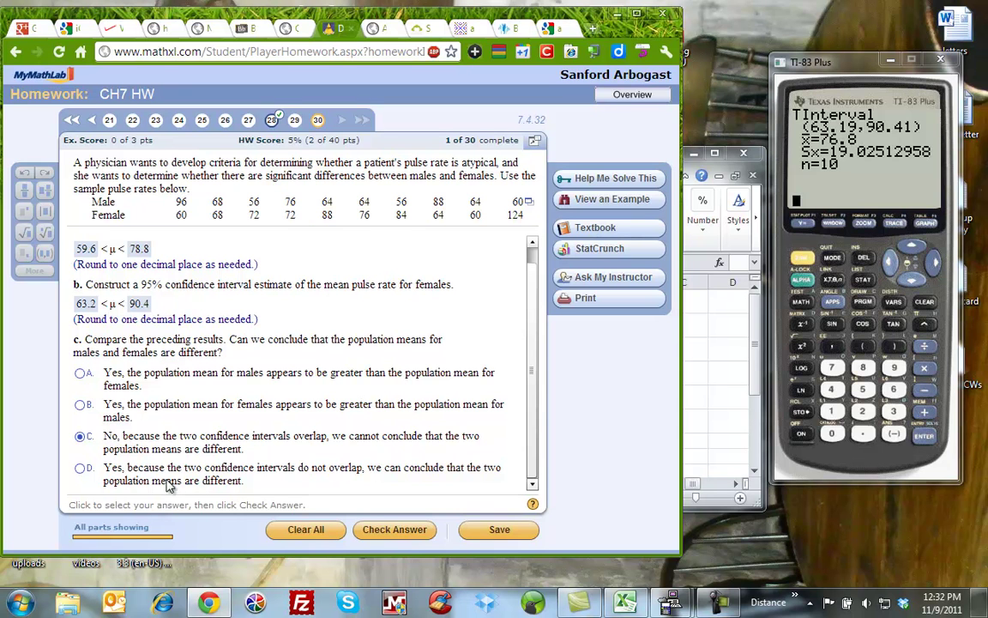
pyautogui.click(395, 529)
pyautogui.click(316, 348)
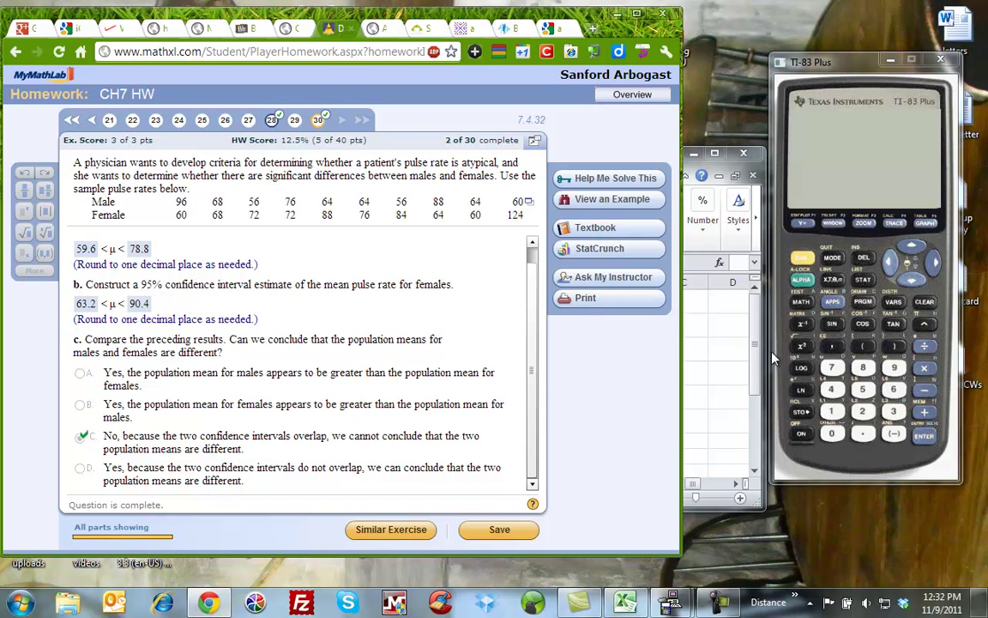
pyautogui.click(821, 411)
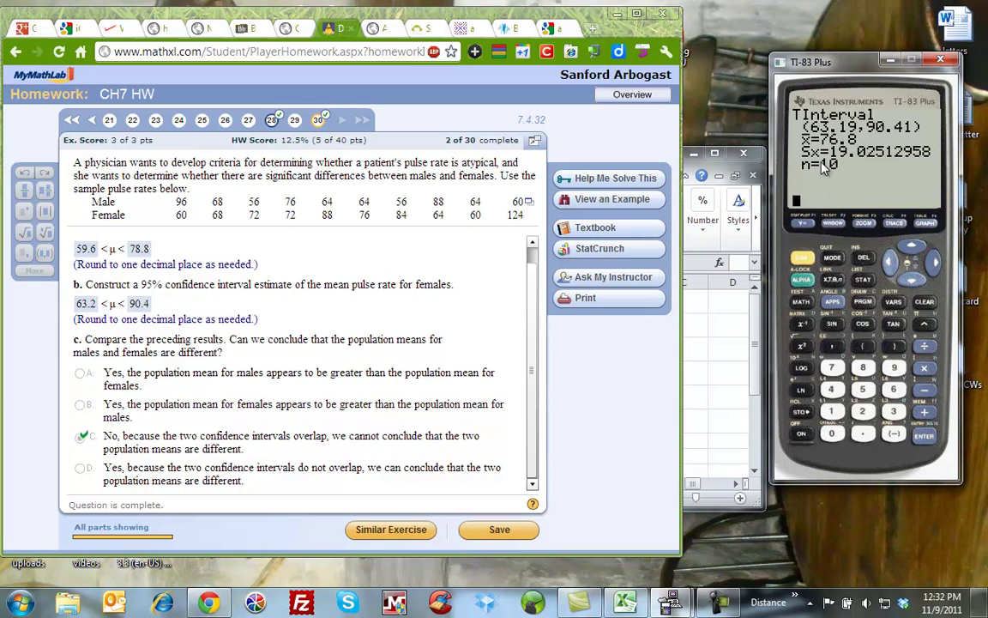